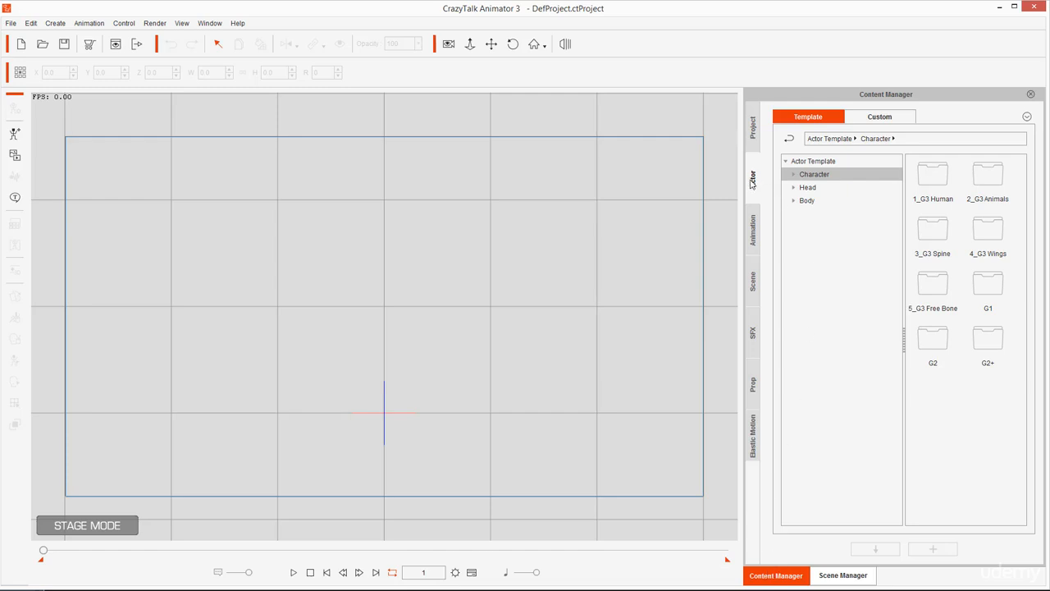
Add the Vogue Male_S character from the G3 Human character templates to the stage
double_click(815, 178)
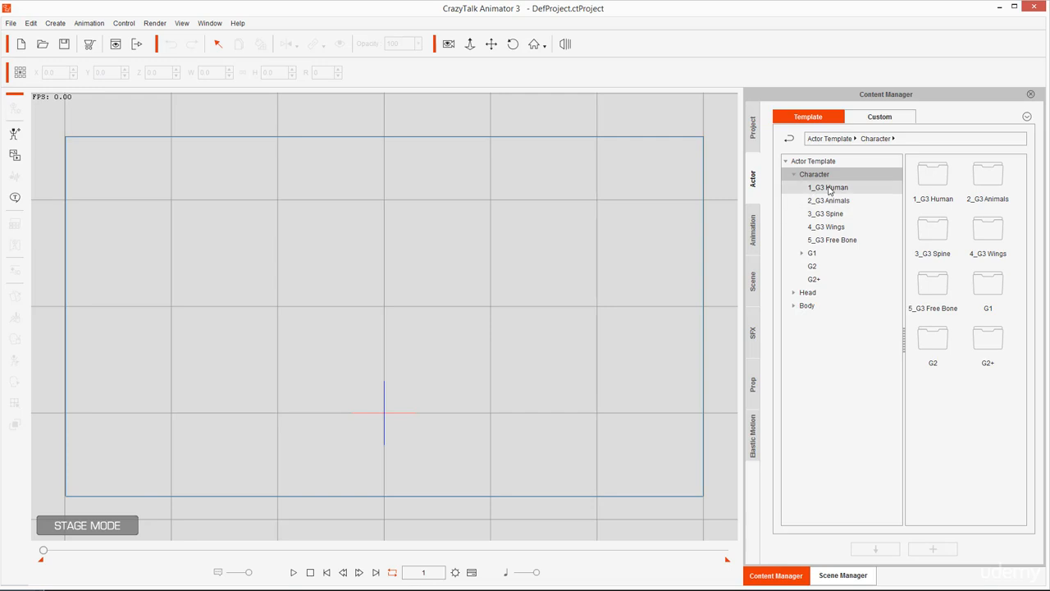
left_click(830, 191)
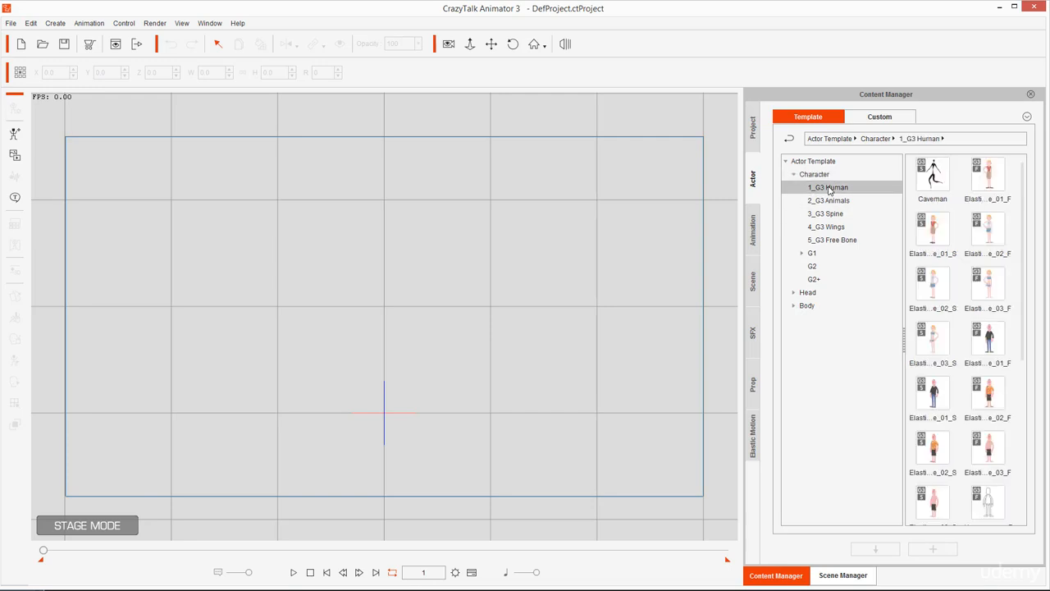
left_click(989, 389)
scroll(988, 388, "down", 5)
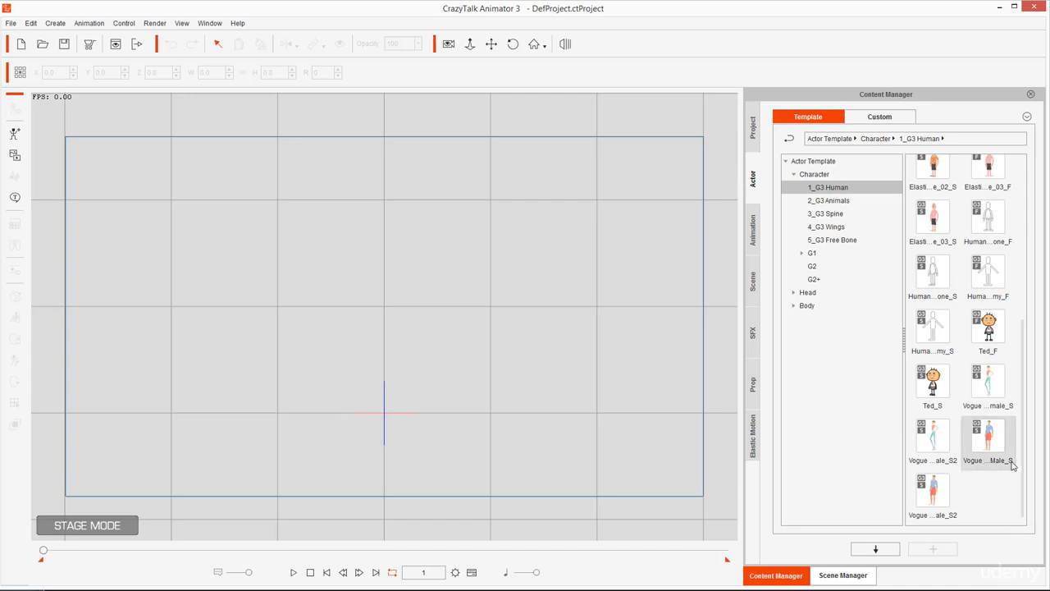
double_click(991, 444)
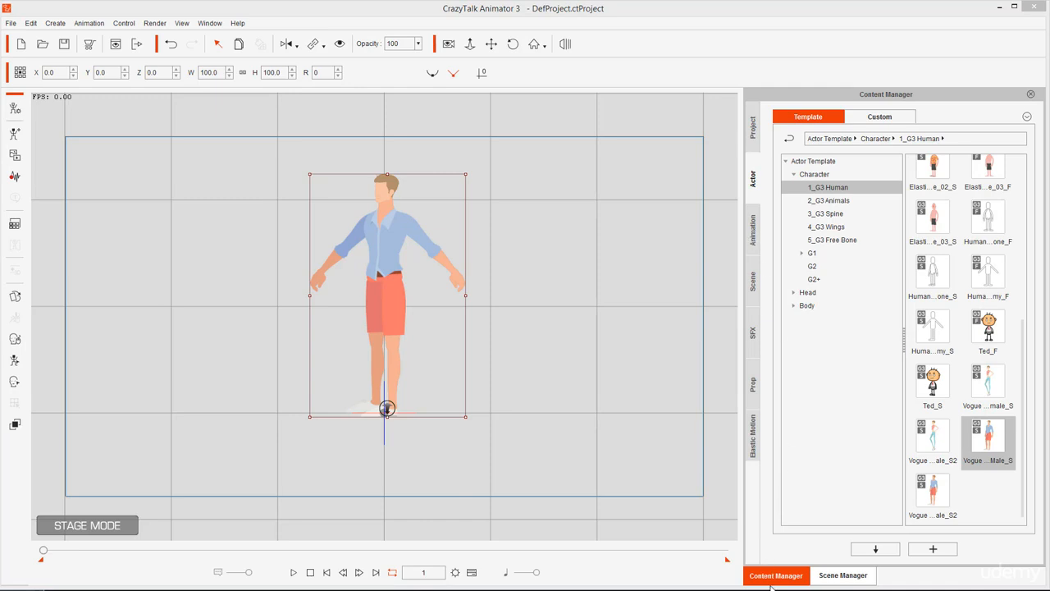
Apply the _Pose_Stand motion from the G3 Human Vogue Figures_Male templates to the character
left_click(754, 231)
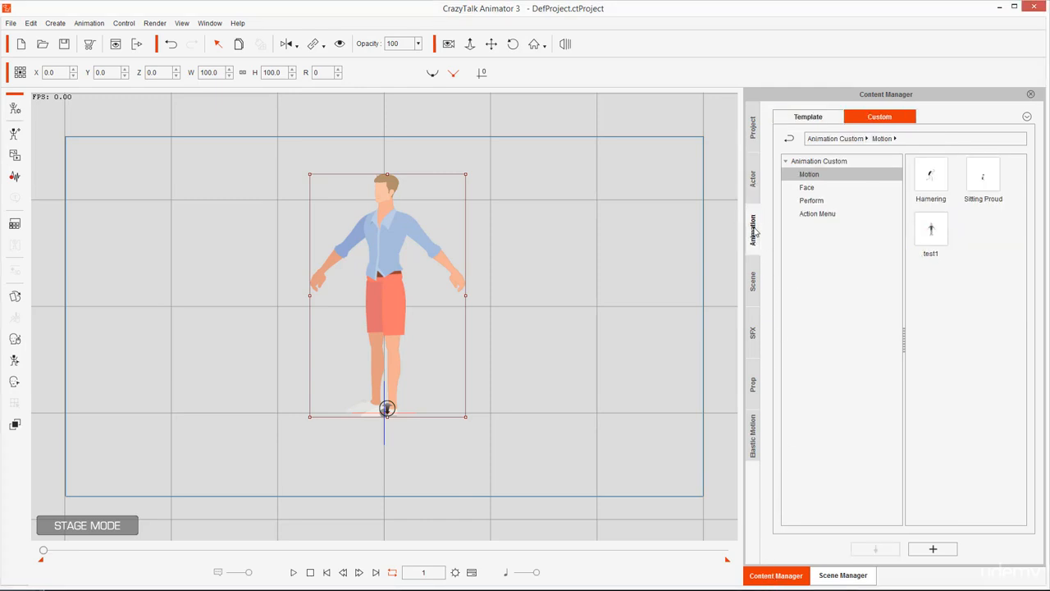
left_click(809, 120)
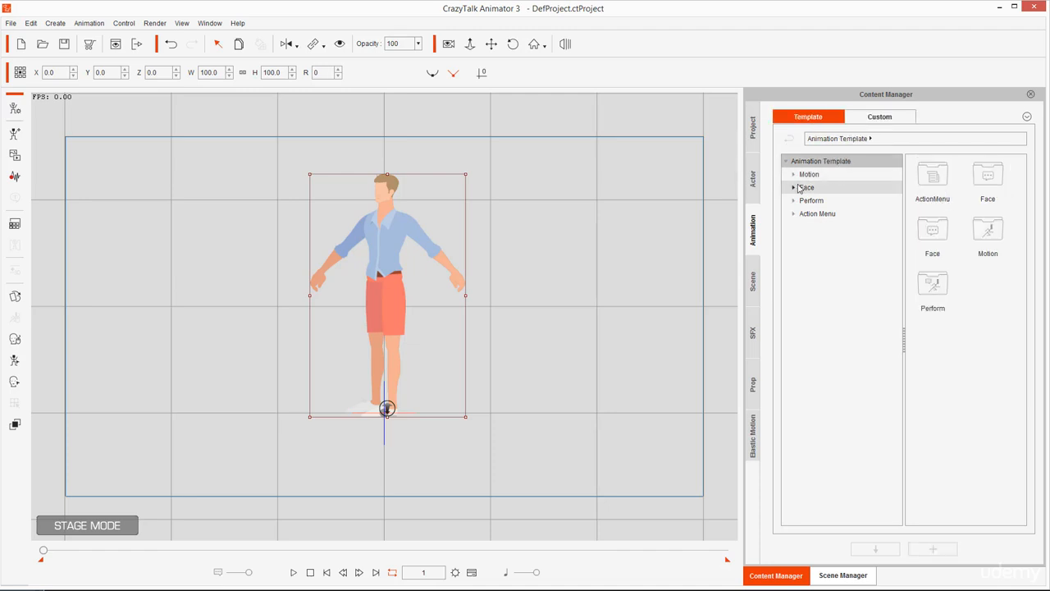
left_click(808, 175)
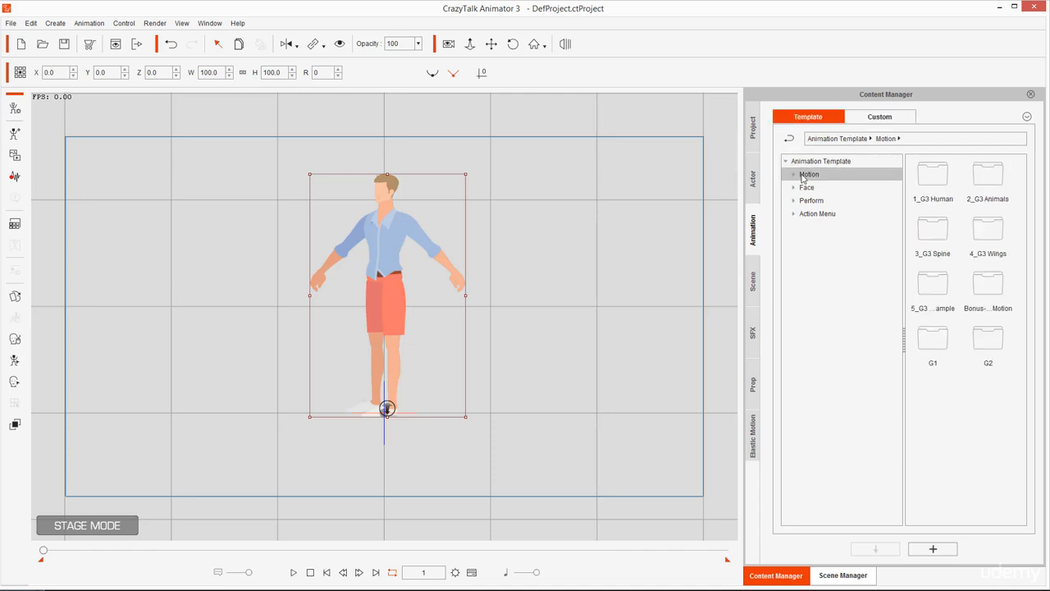
double_click(933, 173)
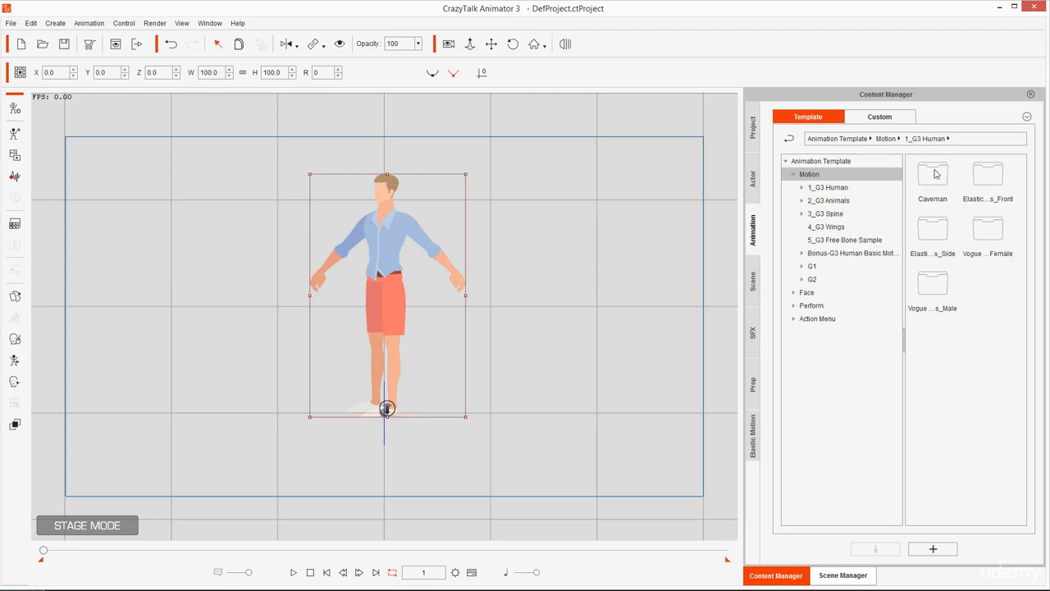
double_click(933, 292)
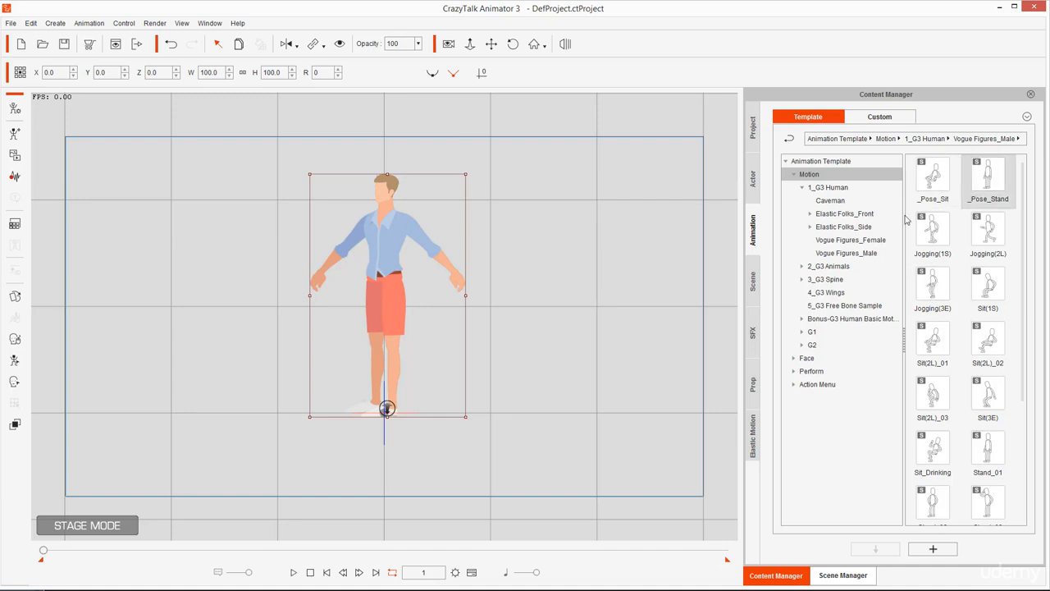
double_click(988, 180)
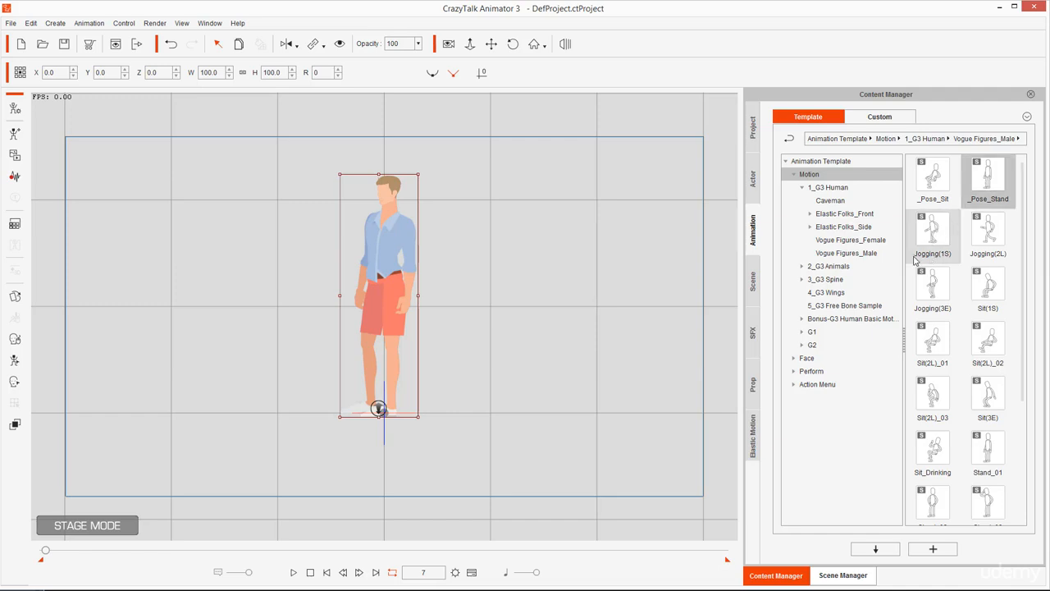
Append the Jogging(1S), Jogging(2L) and Jogging(3E) motions to the character, followed by Stand_03
left_click(949, 314)
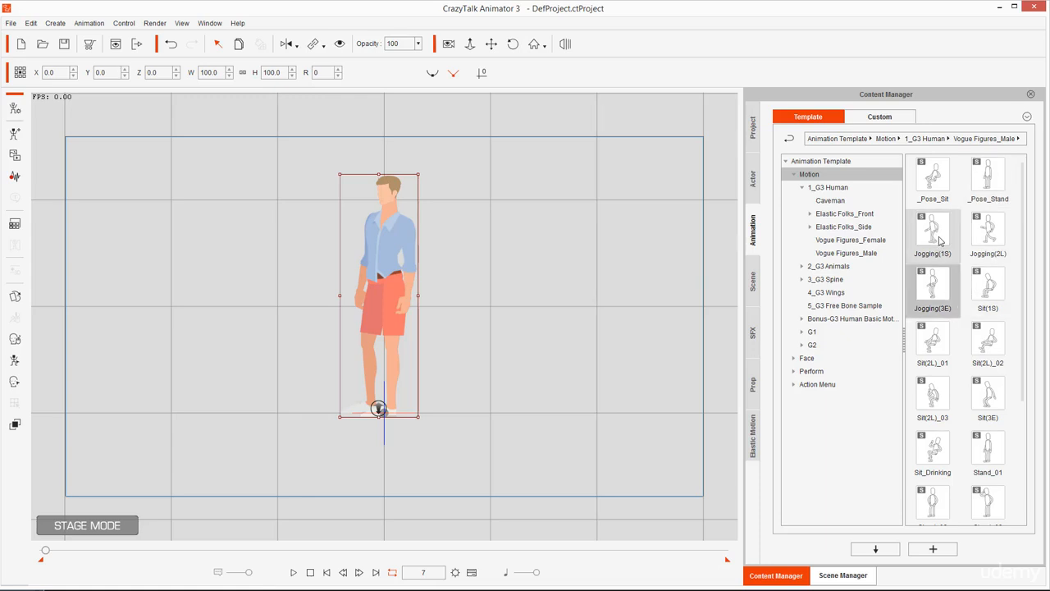
double_click(942, 241)
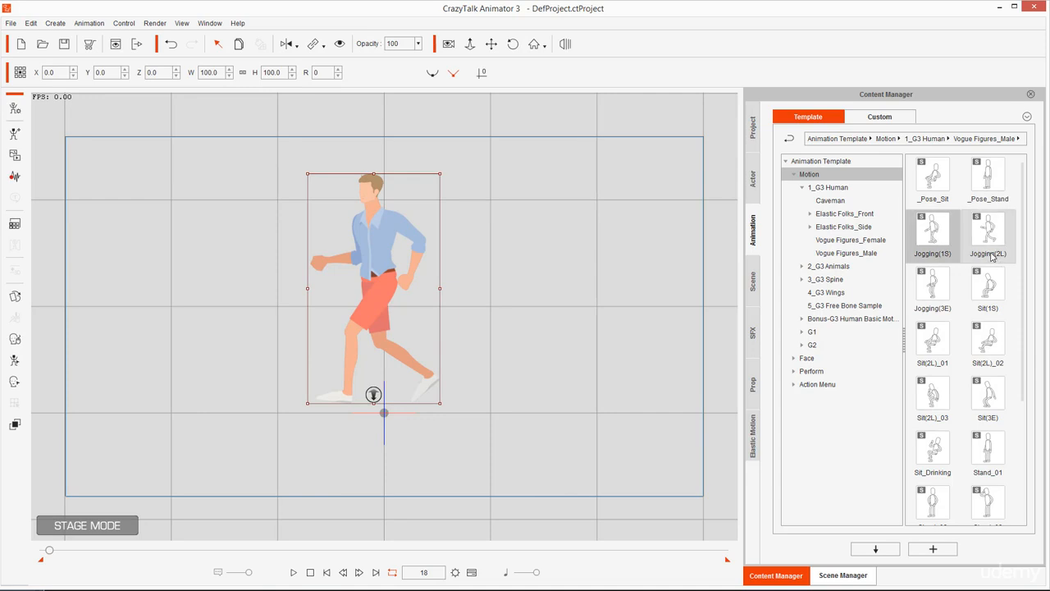
double_click(990, 256)
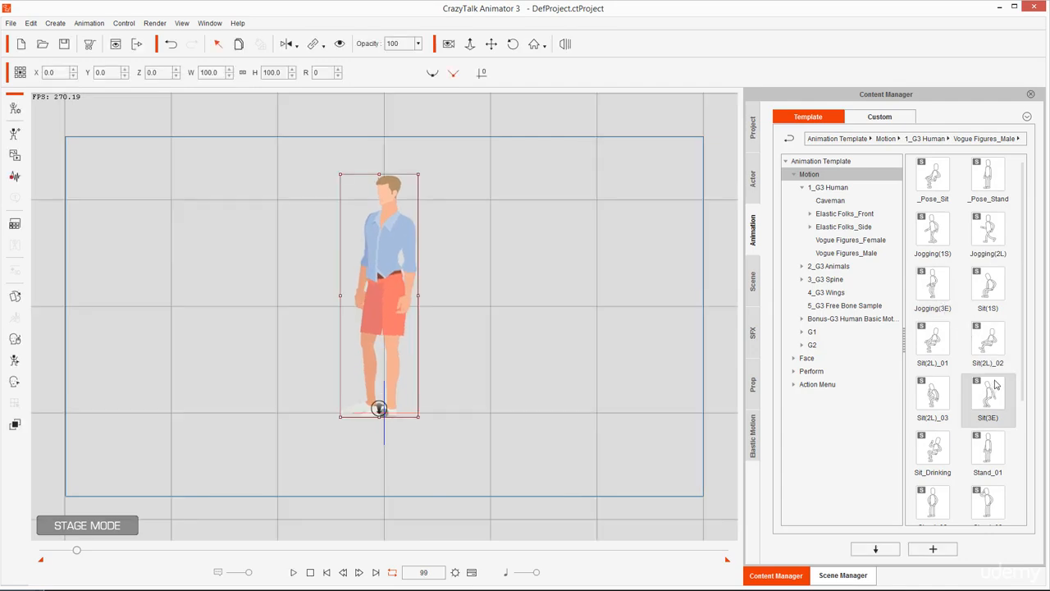
scroll(996, 384, "down", 3)
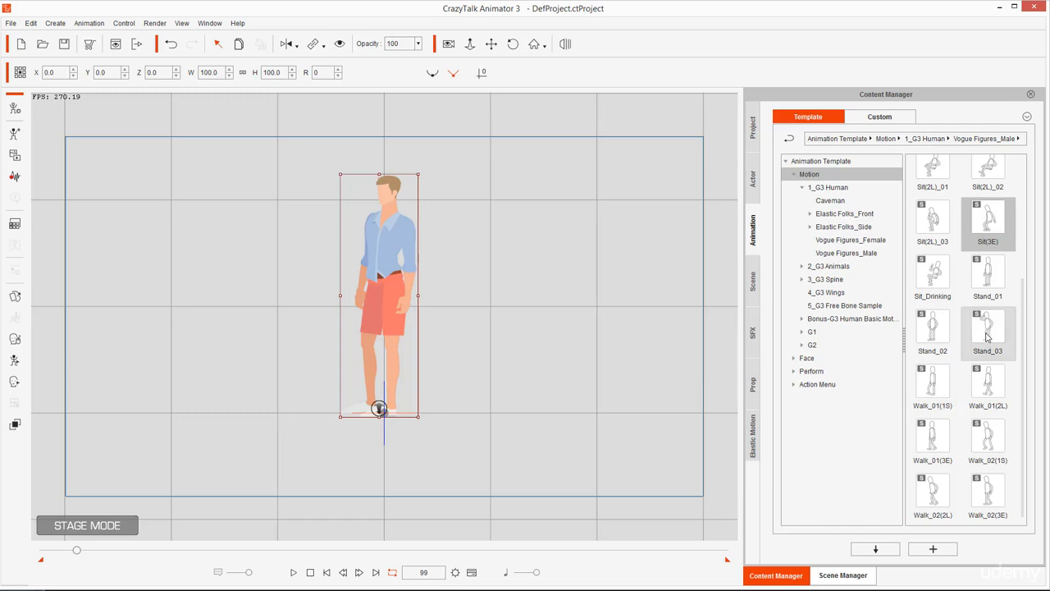
double_click(988, 337)
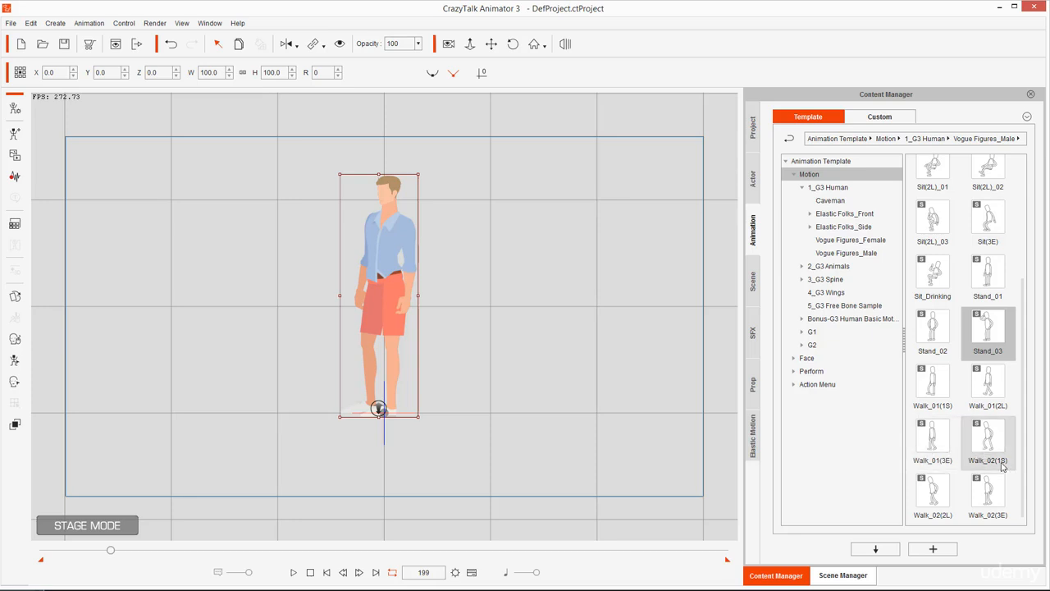
Append a walk sequence to the character: Walk_02(1S), Walk_02(2L) twice, and Walk_02(3E)
double_click(990, 448)
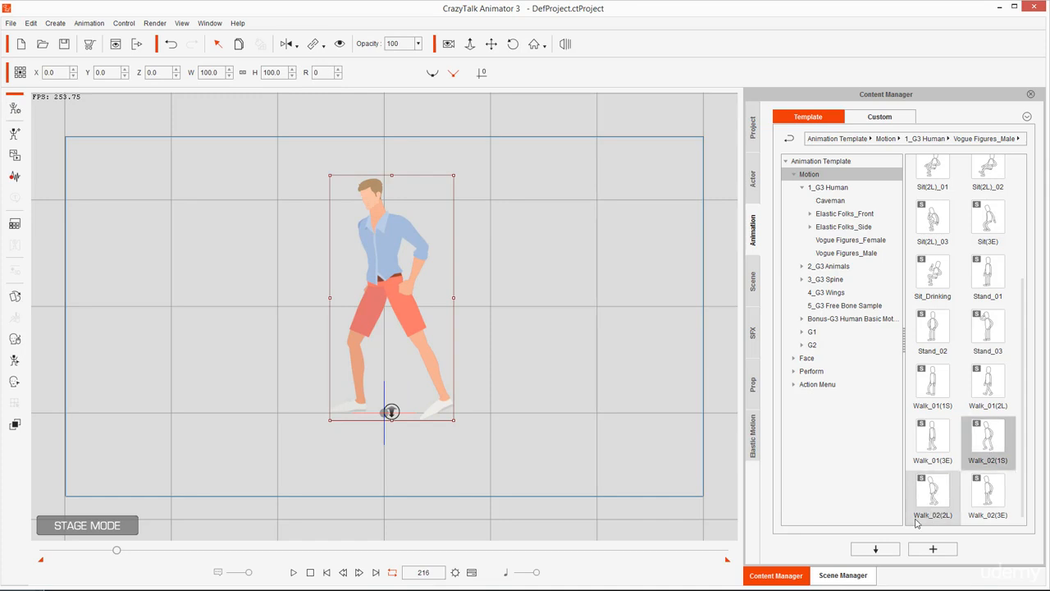
double_click(934, 500)
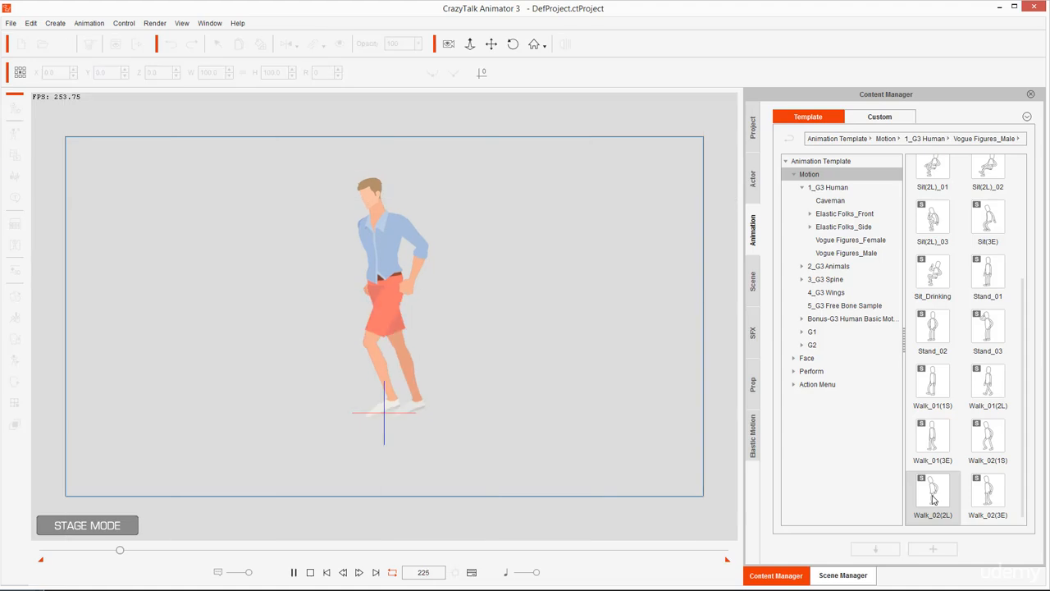
double_click(933, 499)
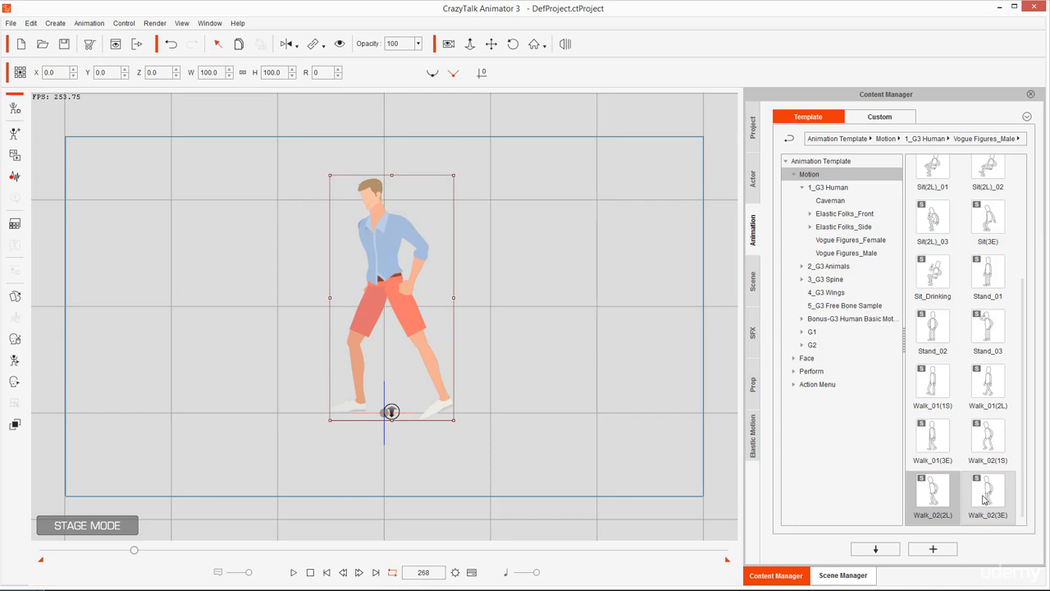
double_click(984, 492)
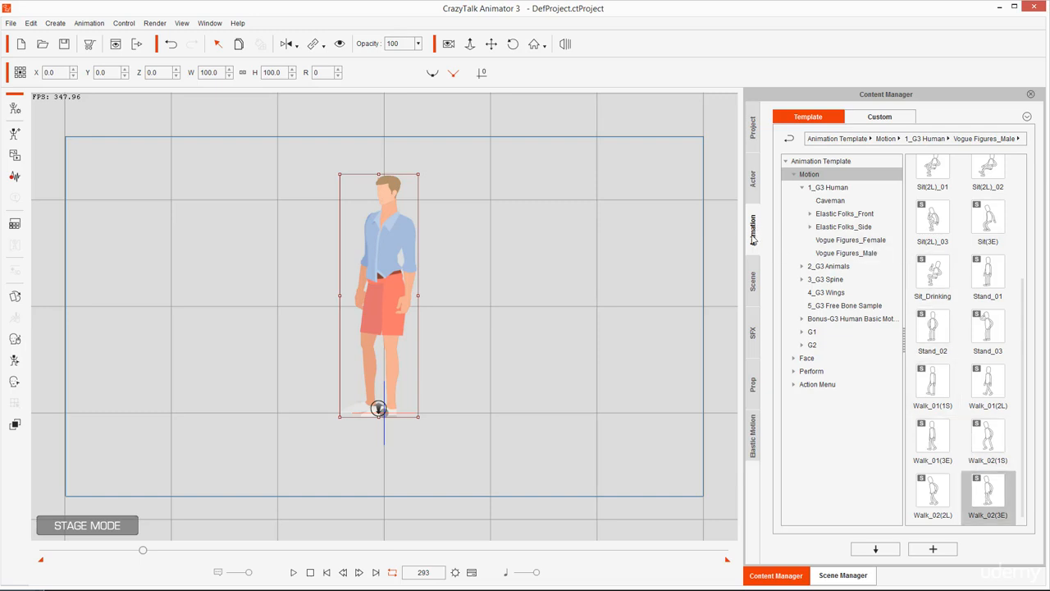
Append the Dance_01 motion from the Elastic Folks_Side Perform templates to the character
left_click(831, 229)
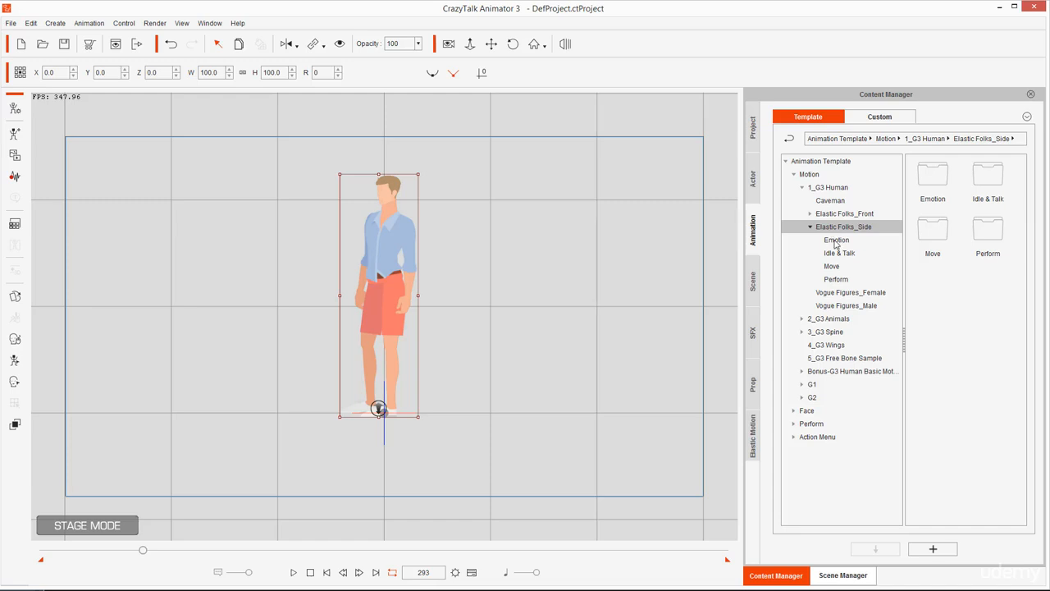
left_click(839, 280)
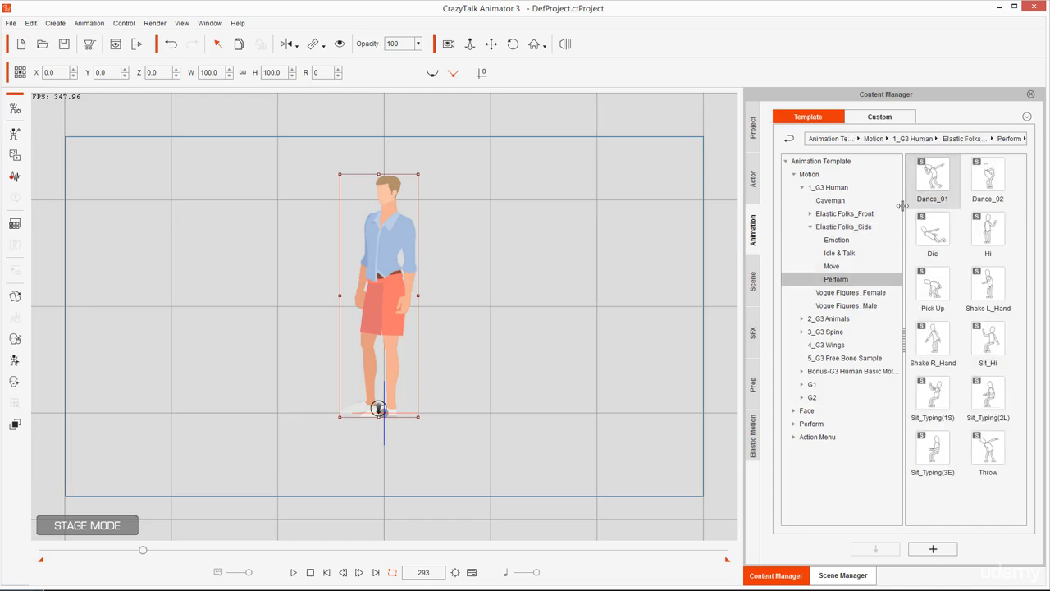
double_click(932, 181)
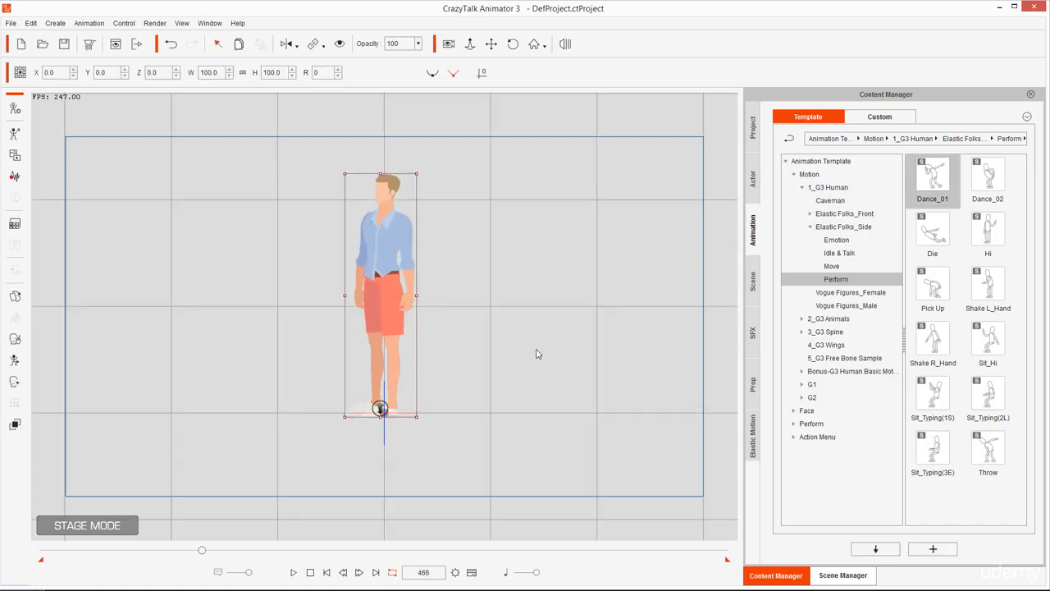
Return to frame 1, play back the whole motion sequence, and stop the playback
left_click(326, 572)
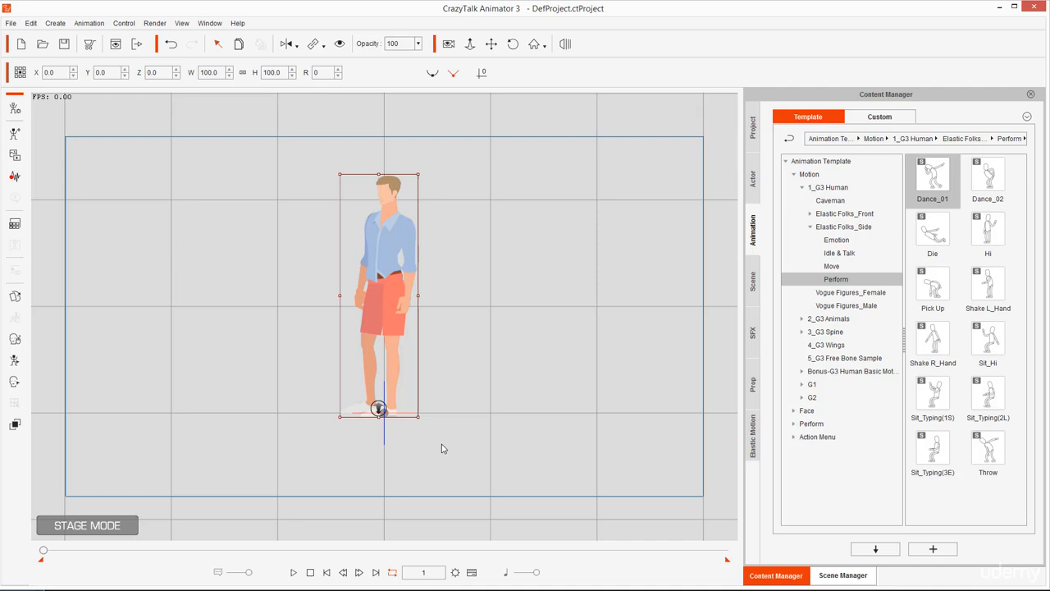
left_click(293, 573)
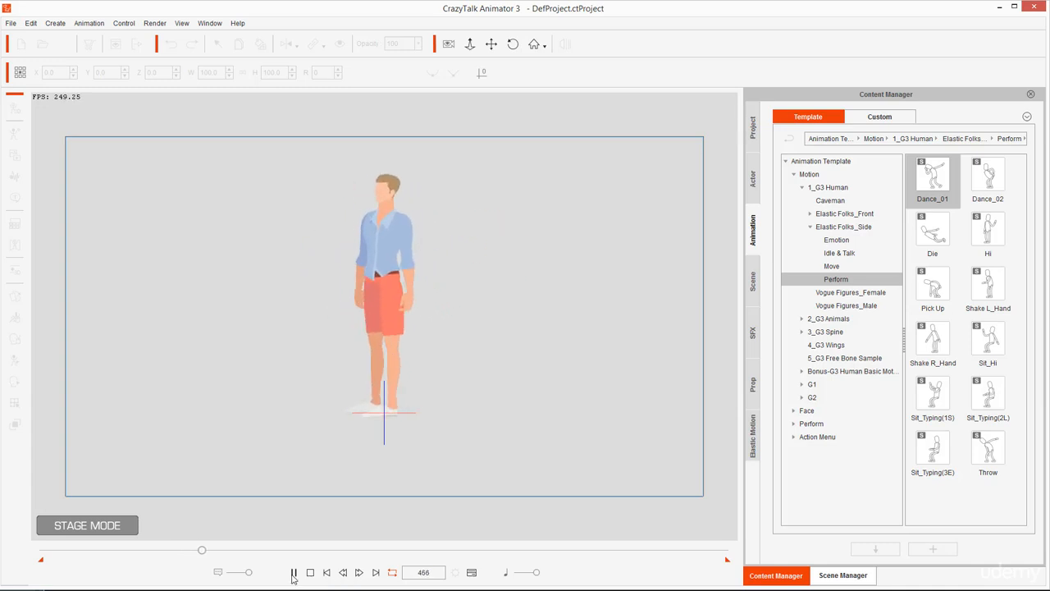
left_click(310, 572)
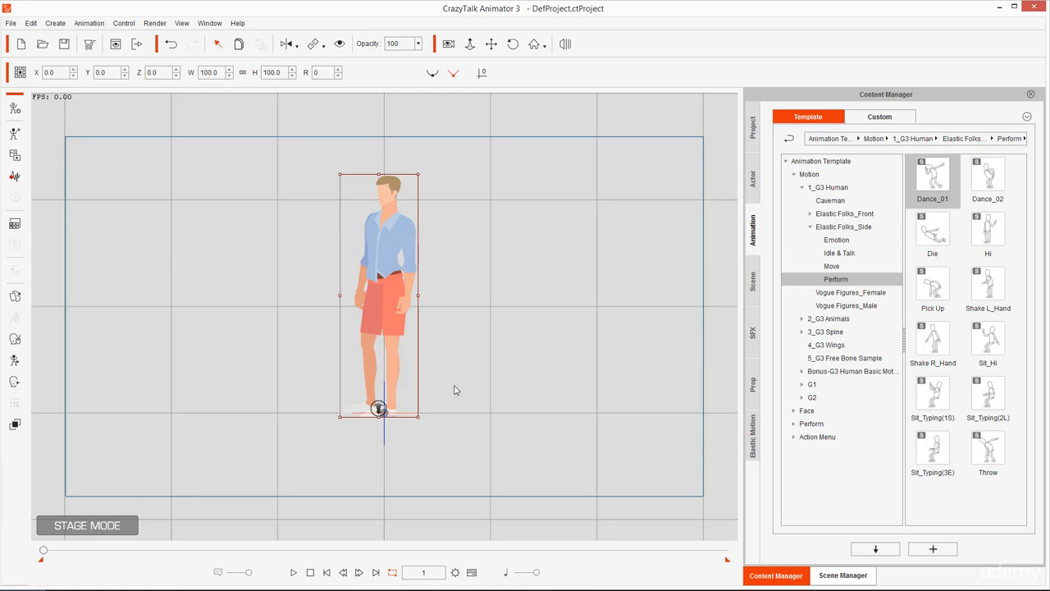
Open the timeline and show the character's Motion track, zoomed out to display all its motion clips
left_click(472, 573)
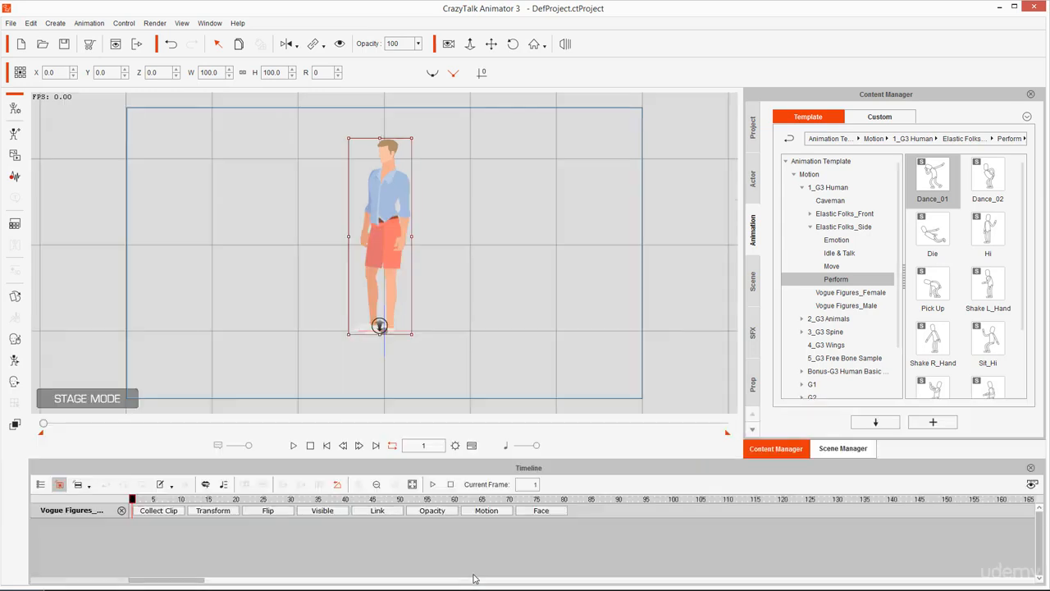
left_click(500, 511)
scroll(656, 527, "down", 3)
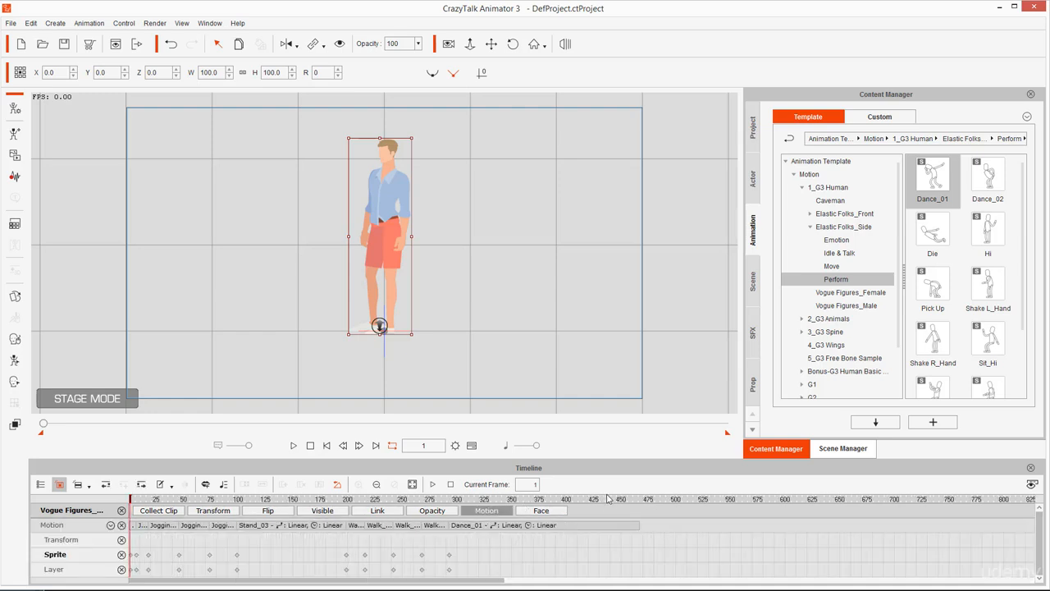
Move the playhead to frame 474 and set the project's total animation length to 474 frames
left_click_drag(608, 499, 647, 502)
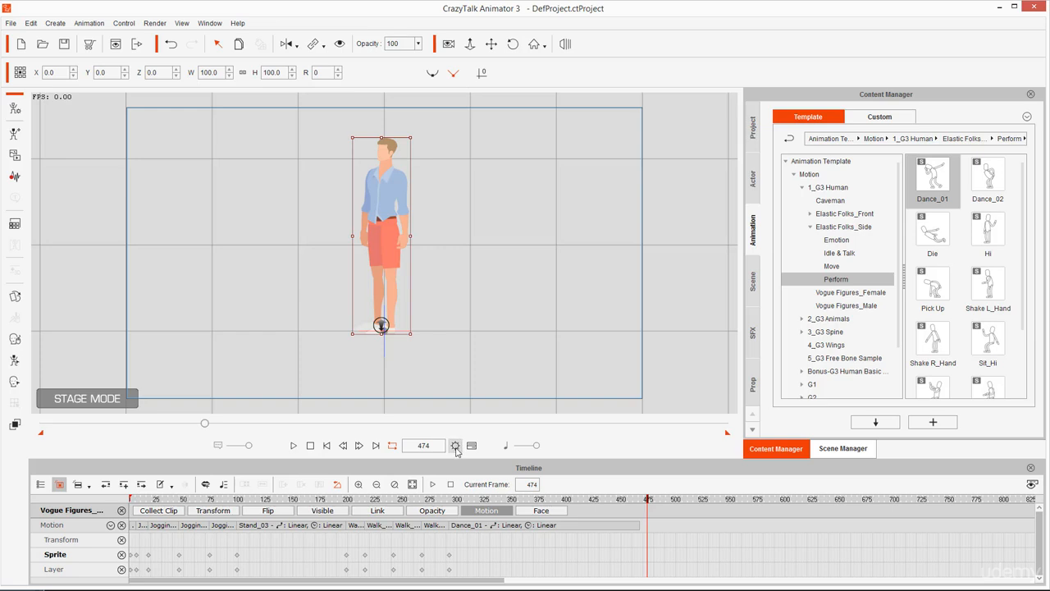
left_click(457, 445)
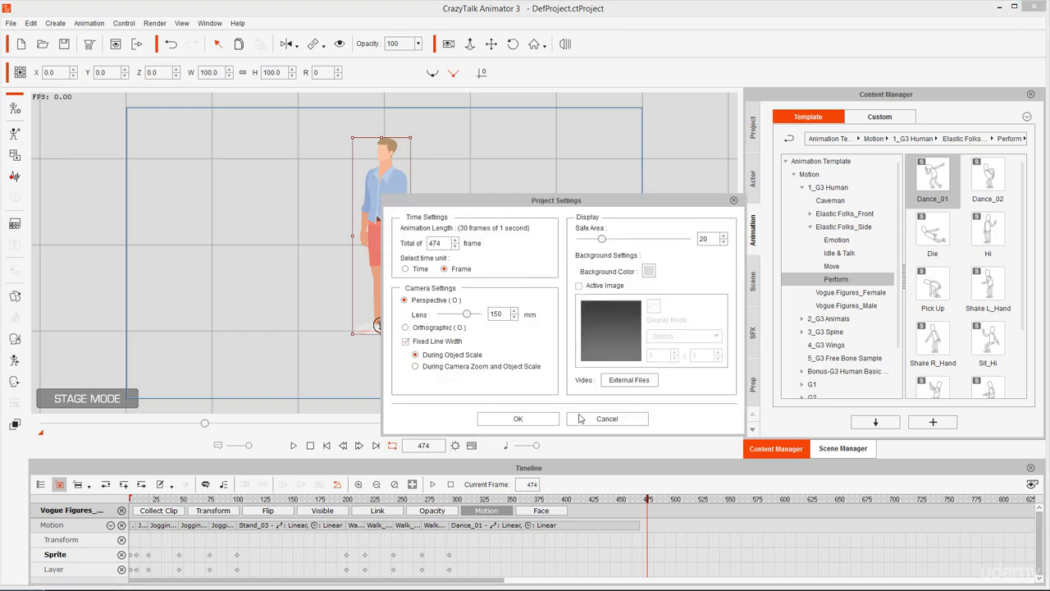
left_click(519, 420)
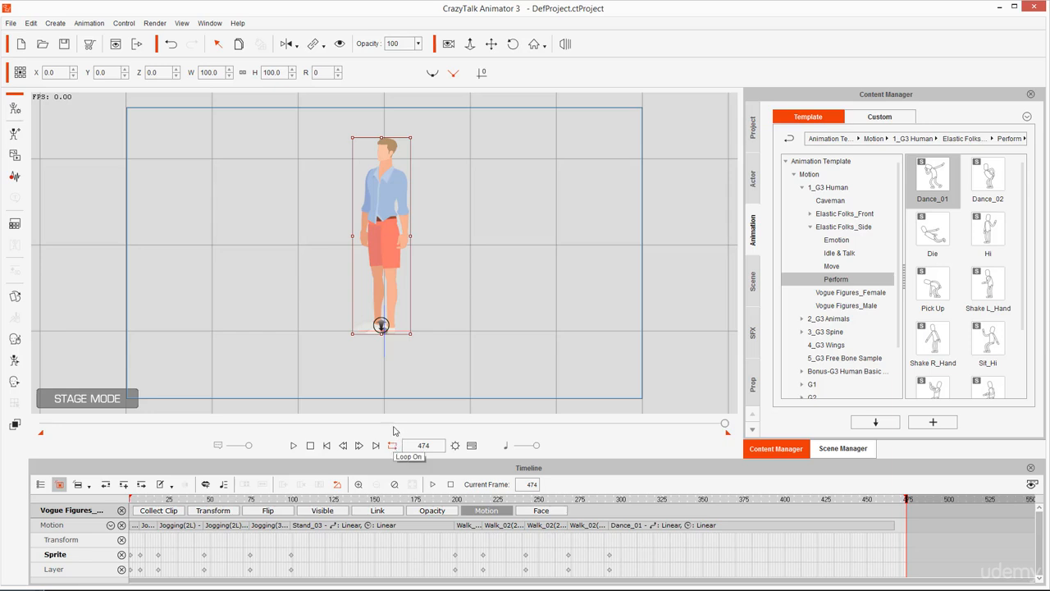
Play back the shortened animation in a loop and pause it at frame 450
left_click(294, 445)
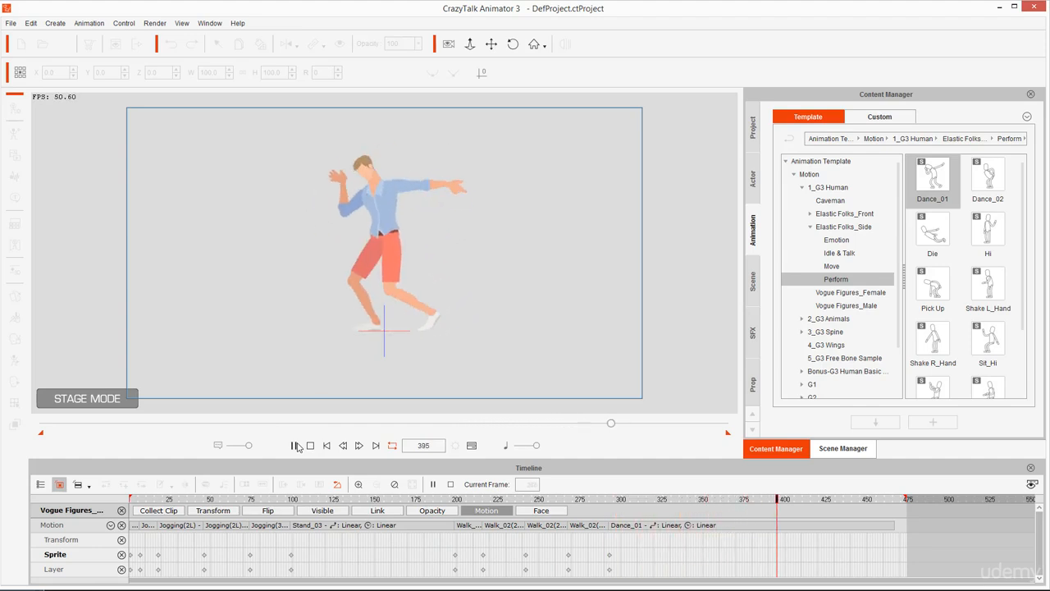
left_click(296, 446)
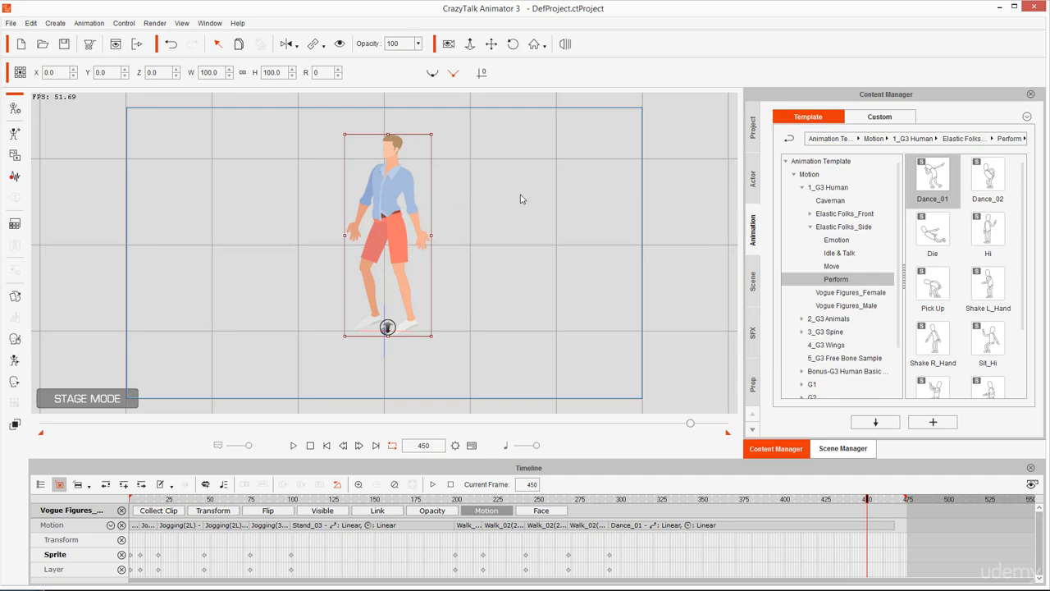
Deselect and reselect the character on the stage, and toggle its Motion track off and on in the timeline
left_click(526, 218)
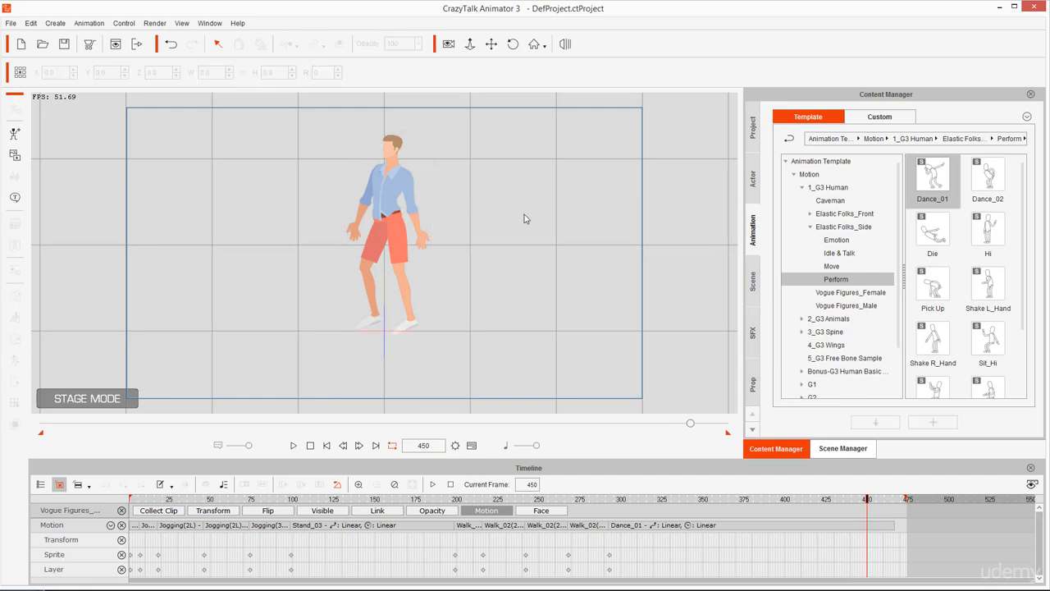
left_click(383, 191)
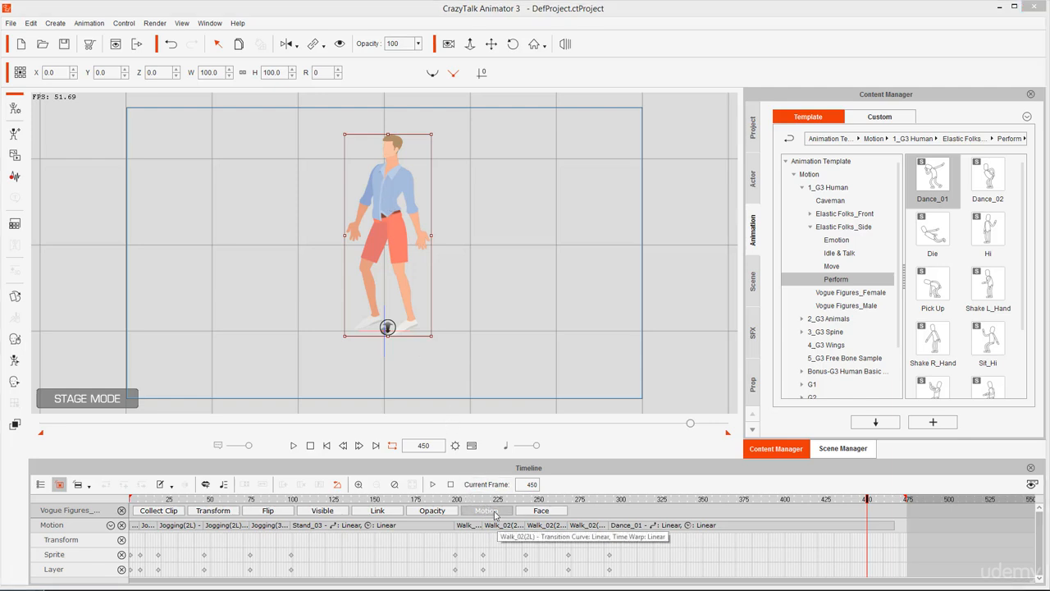
left_click(494, 511)
left_click(495, 510)
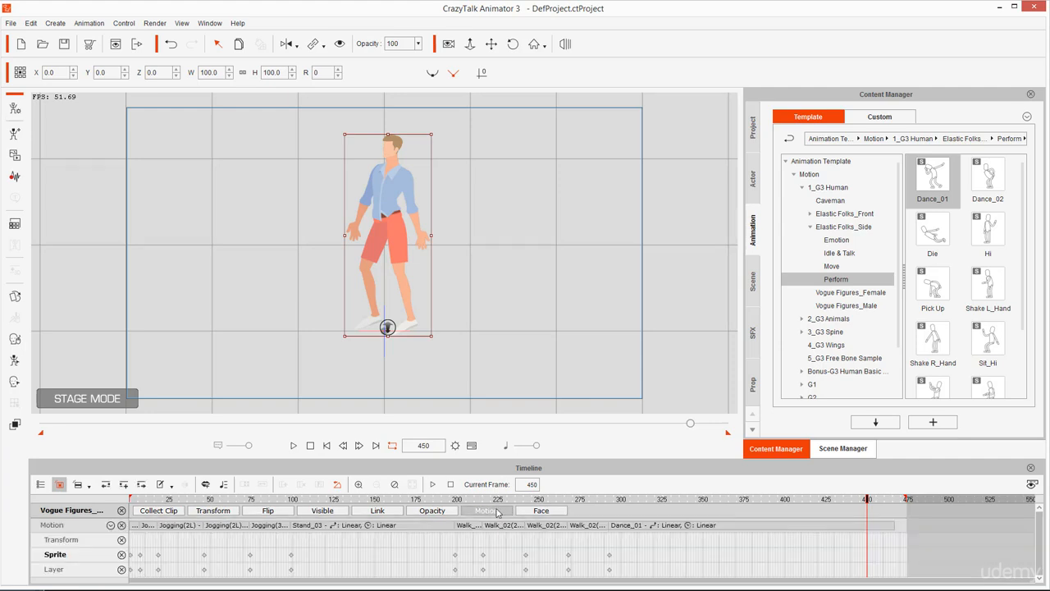
Select the Dance_01 clip and each of the Walk_02 clips one by one on the Motion track to identify them
left_click(701, 526)
left_click(582, 527)
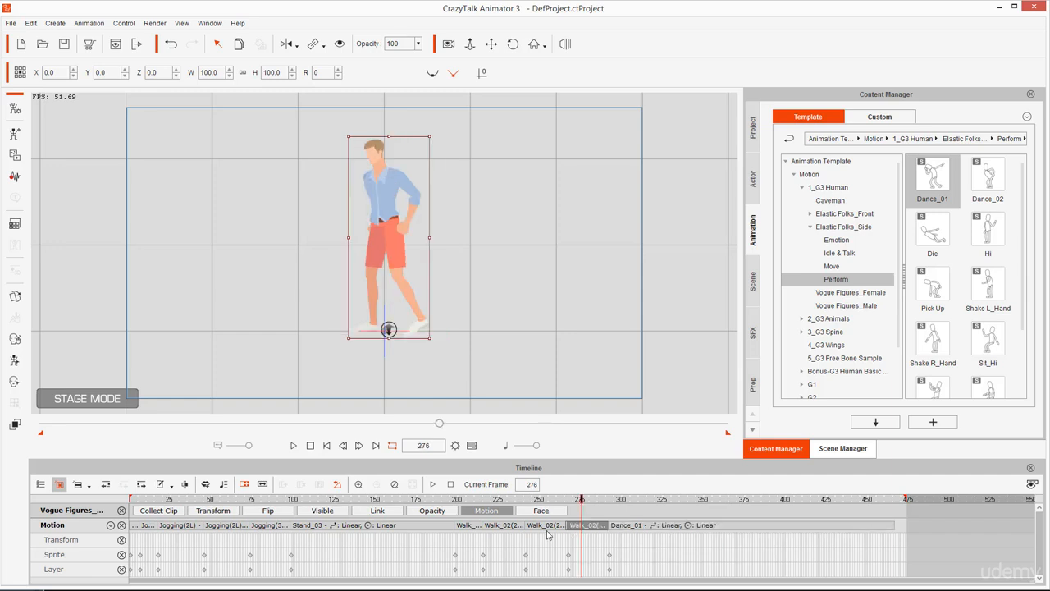
left_click(545, 527)
left_click(504, 527)
left_click(465, 528)
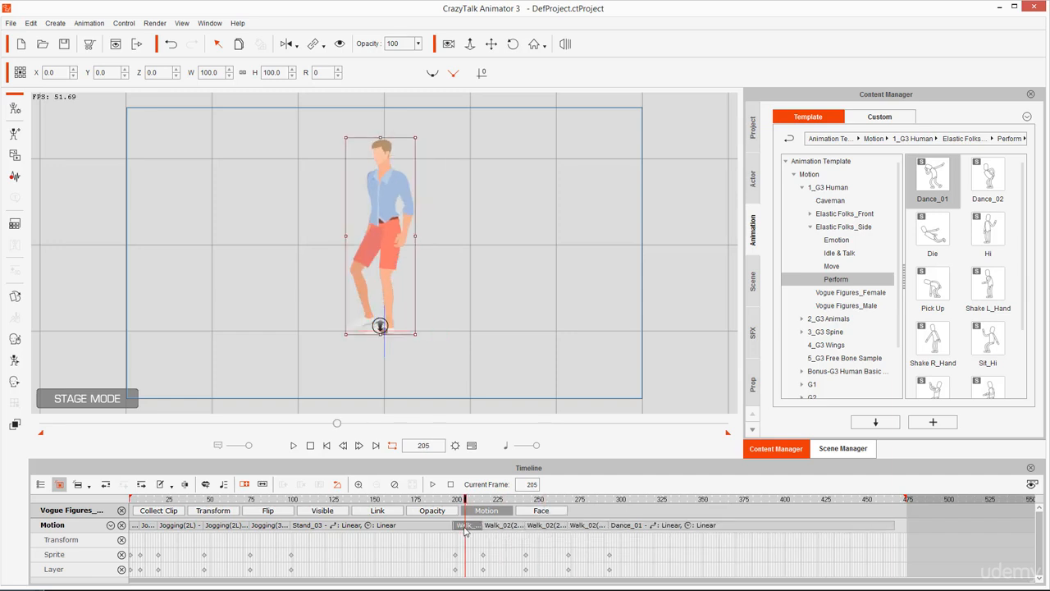
Delete the Dance_01 clip from the Motion track and place the playhead at frame 293, the end of the last walk clip
left_click(678, 526)
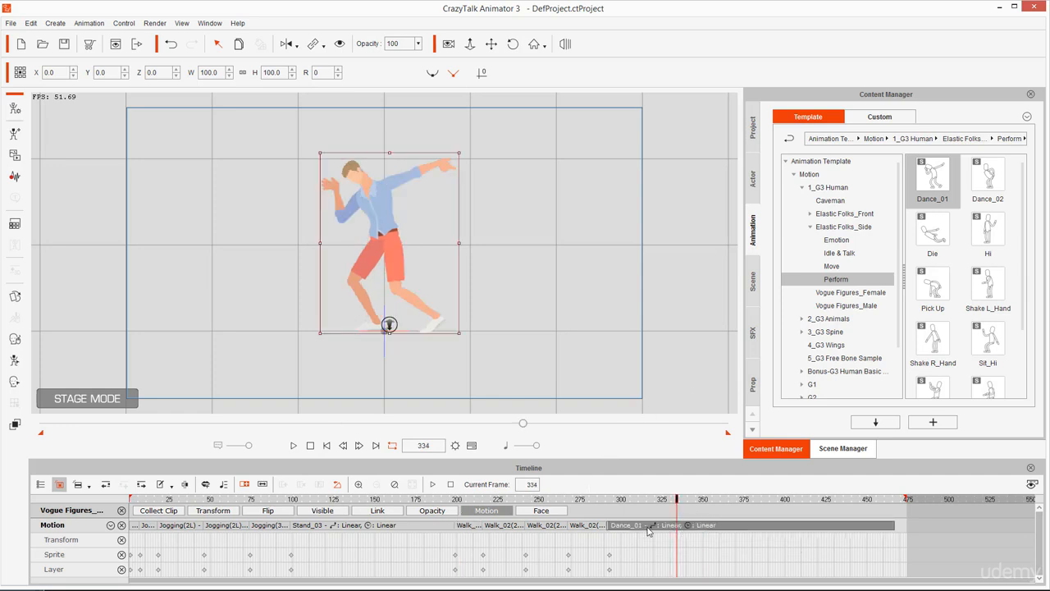
key("Delete")
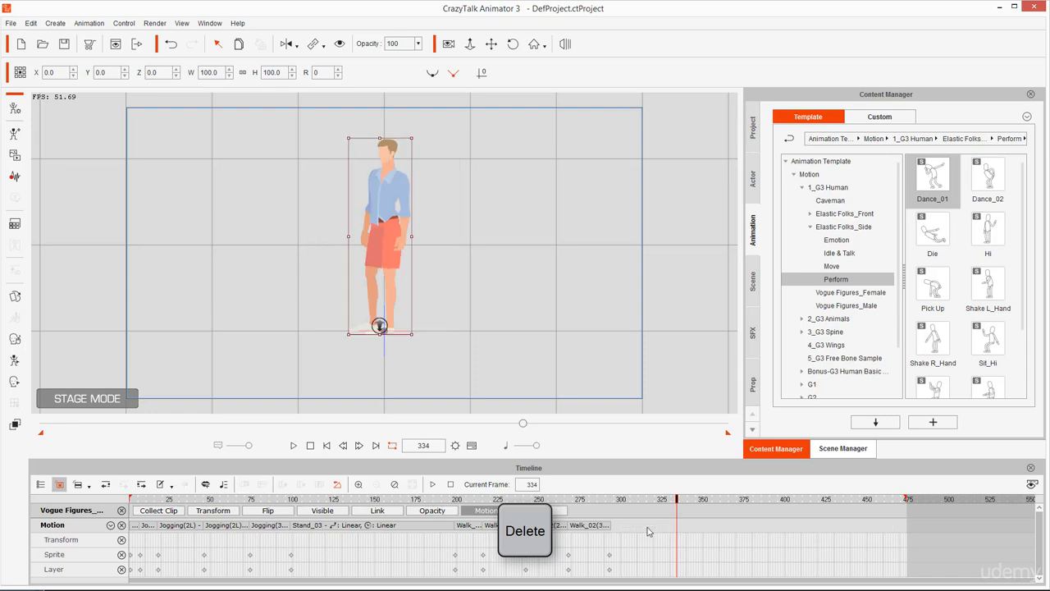
left_click(616, 505)
scroll(616, 525, "up", 3)
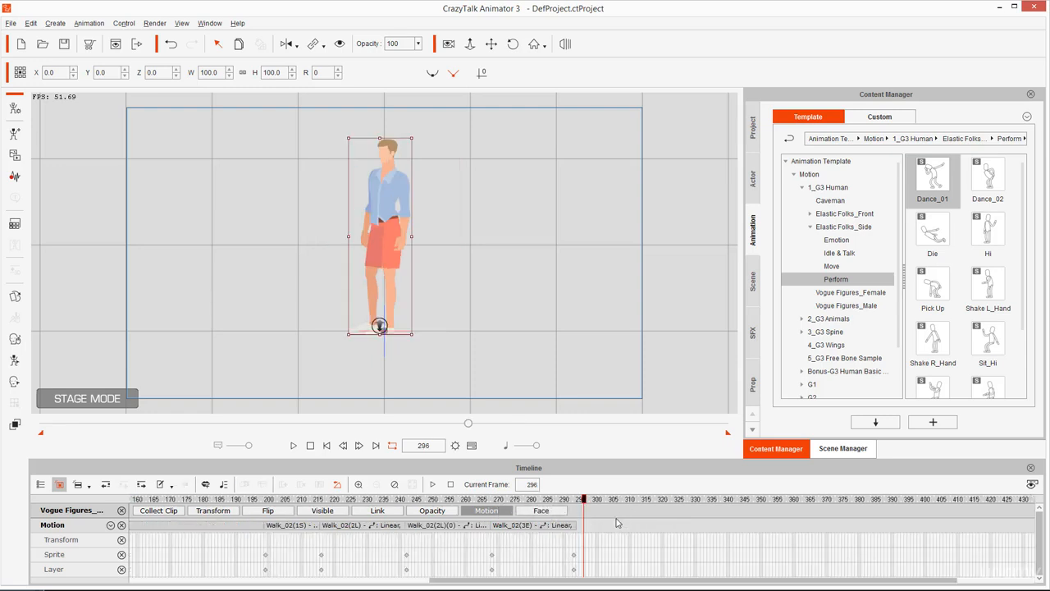
left_click(570, 500)
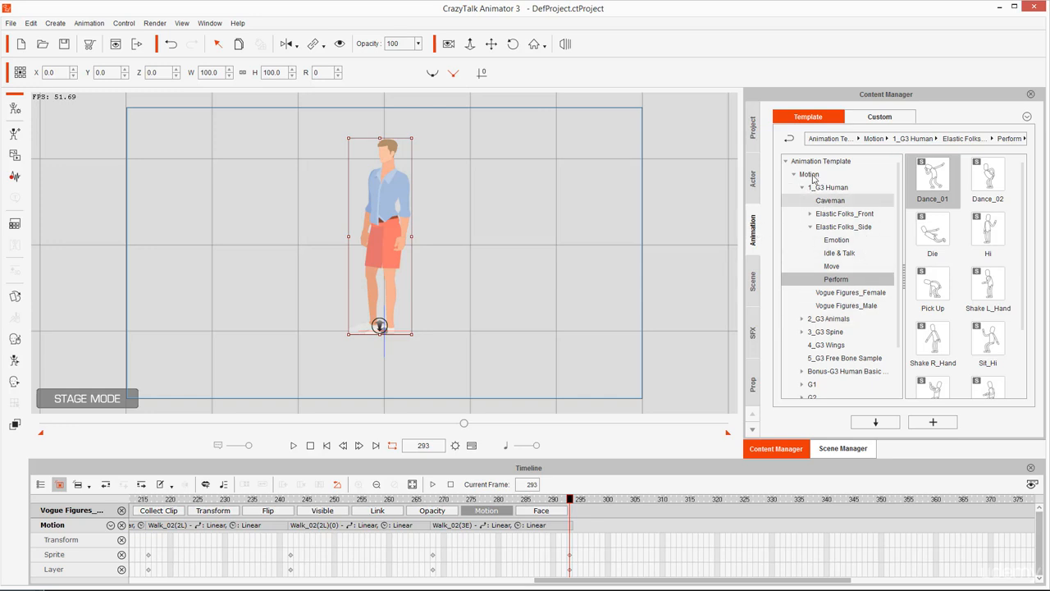
Apply the Meditation motion from the Elastic Folks_Front Perform templates five times in a row, starting at frame 293
left_click(855, 215)
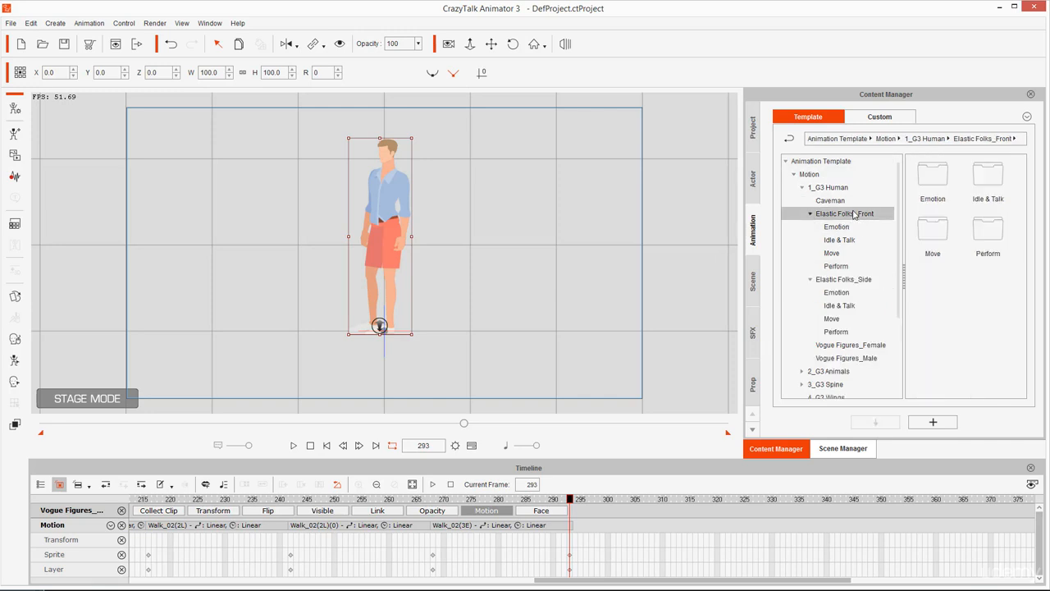
left_click(845, 267)
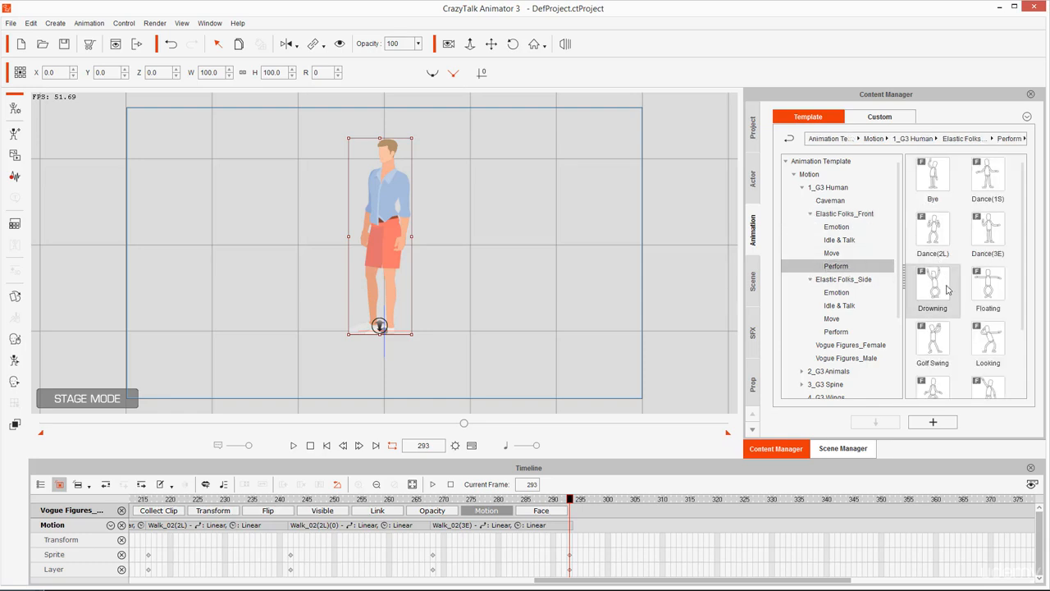
left_click(933, 292)
scroll(942, 307, "down", 1)
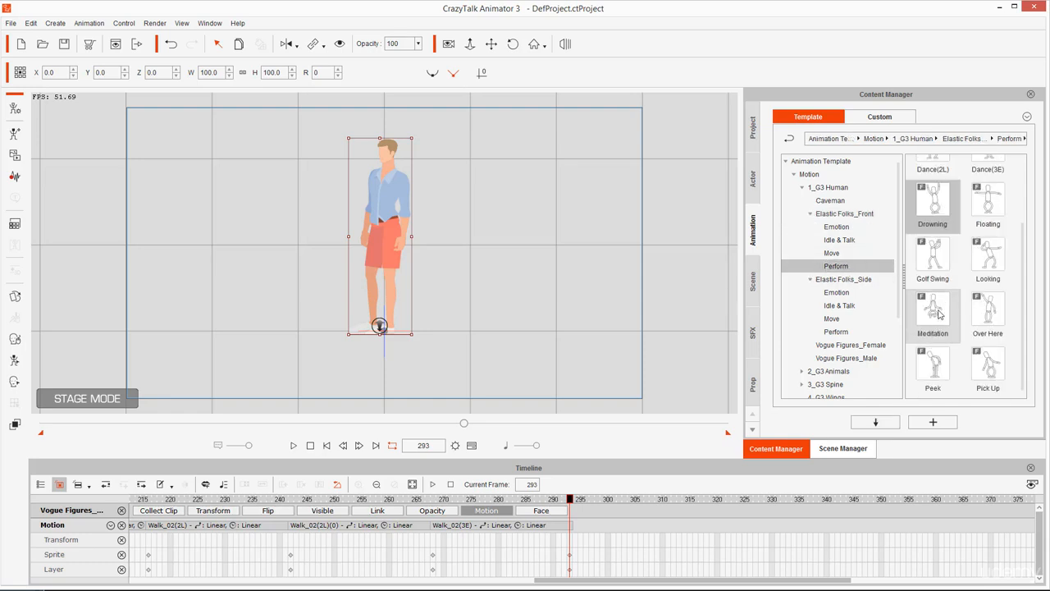
left_click(938, 316)
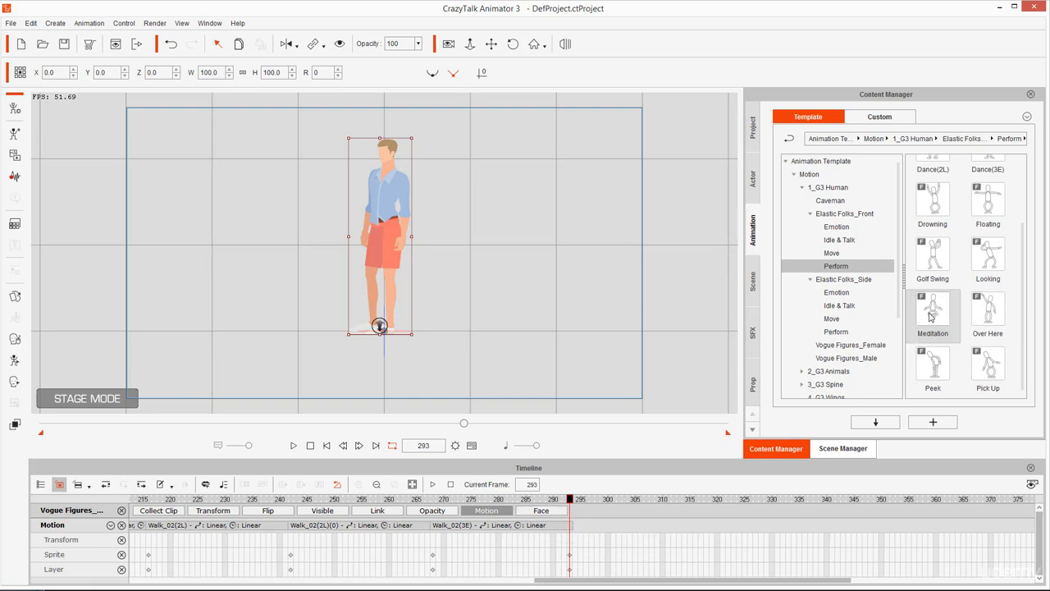
double_click(933, 317)
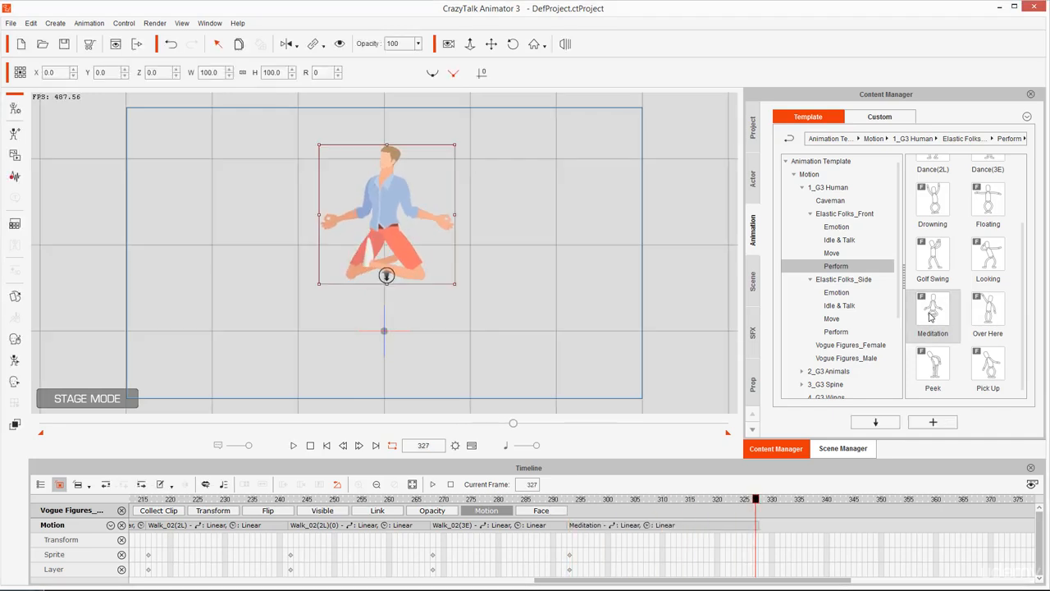
double_click(933, 316)
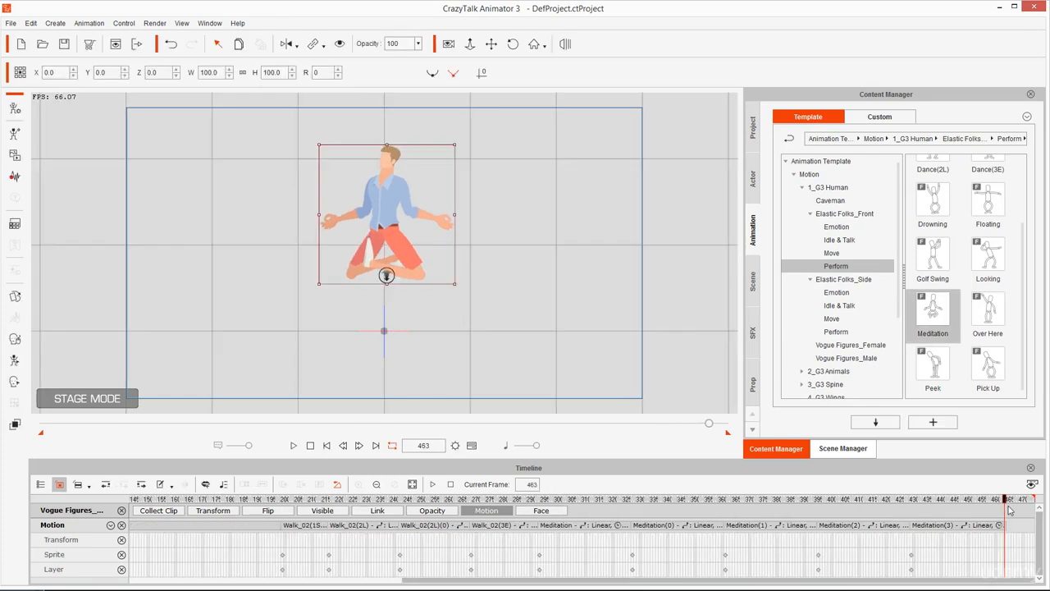
Set the project's total animation length to 463 frames
left_click(454, 445)
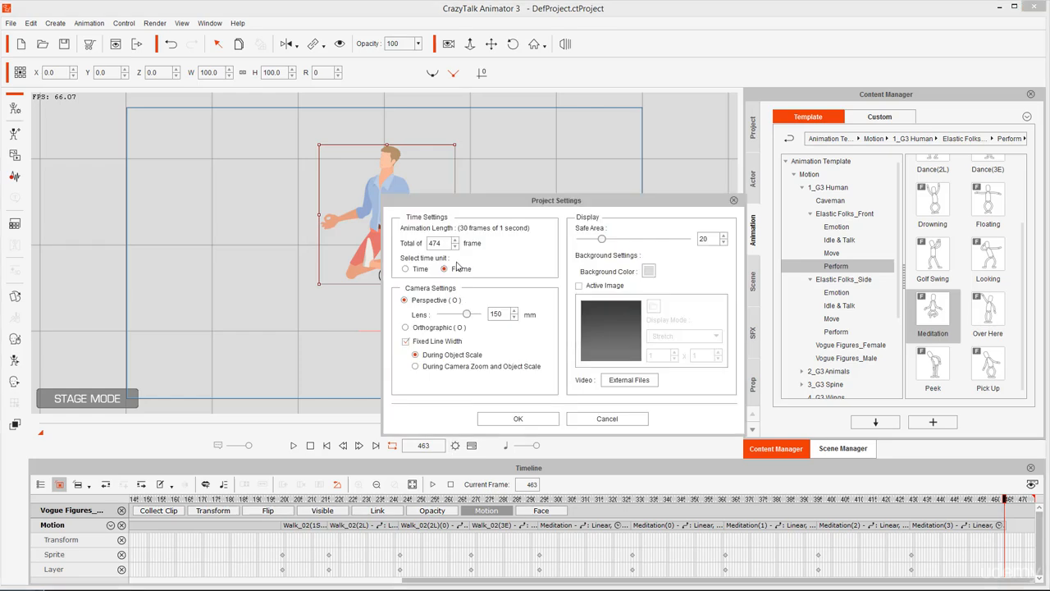
type("463")
key("Return")
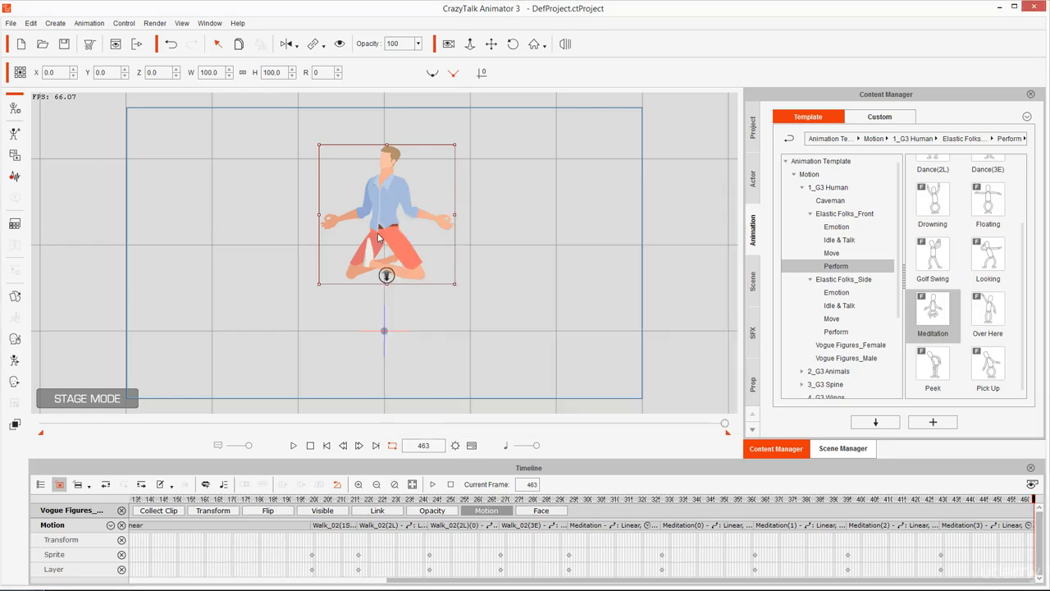
Scrub the playhead across the junction between the Walk_02(3E) and first Meditation clips, stopping at frame 298
left_click(638, 500)
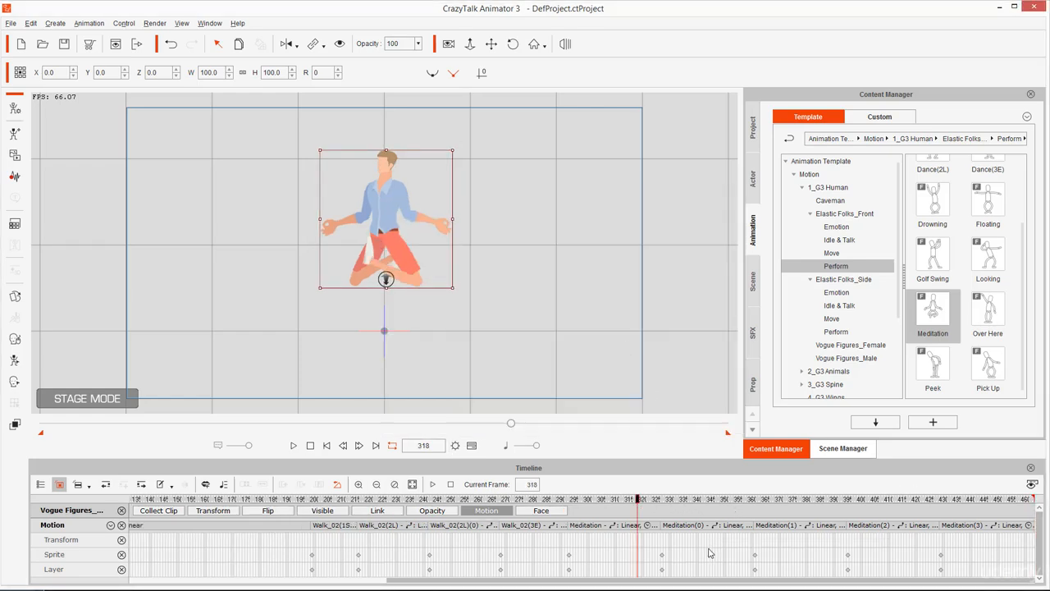
scroll(618, 527, "up", 1)
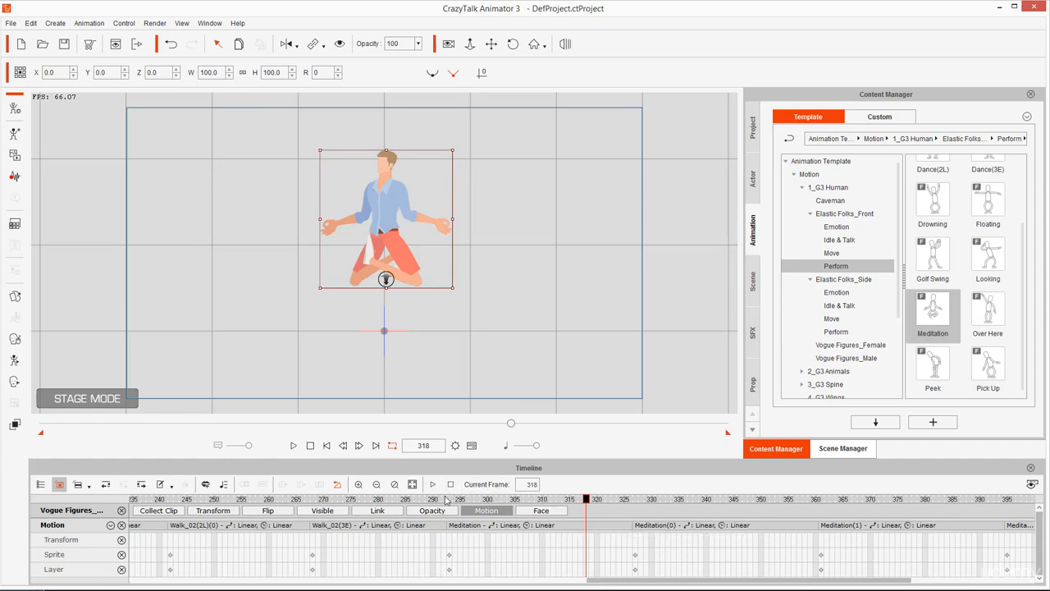
left_click_drag(435, 500, 479, 542)
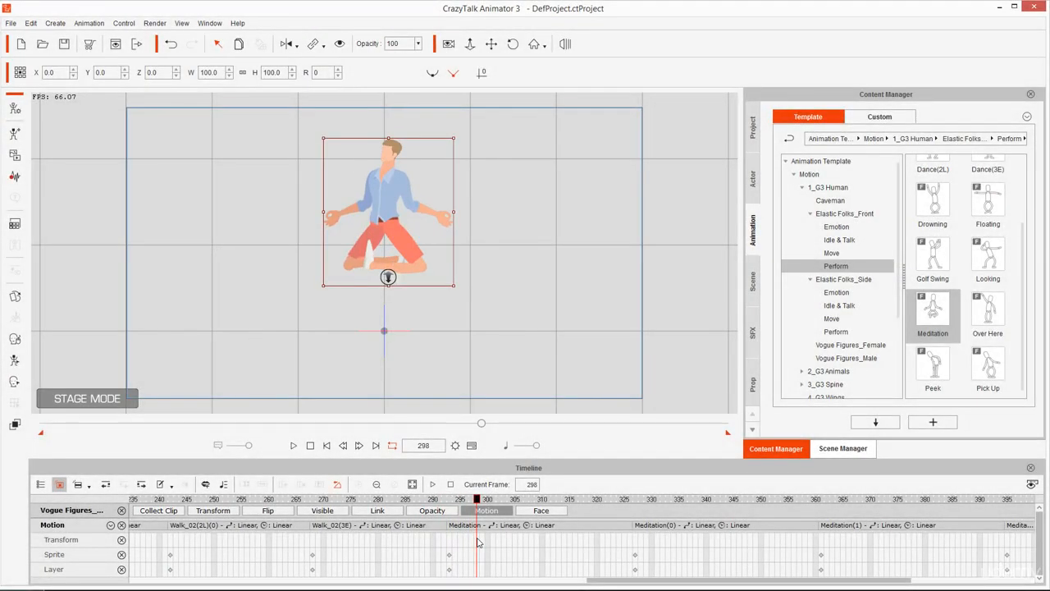
mouse_move(473, 502)
left_mouse_down()
mouse_move(422, 499)
mouse_move(476, 499)
left_mouse_up()
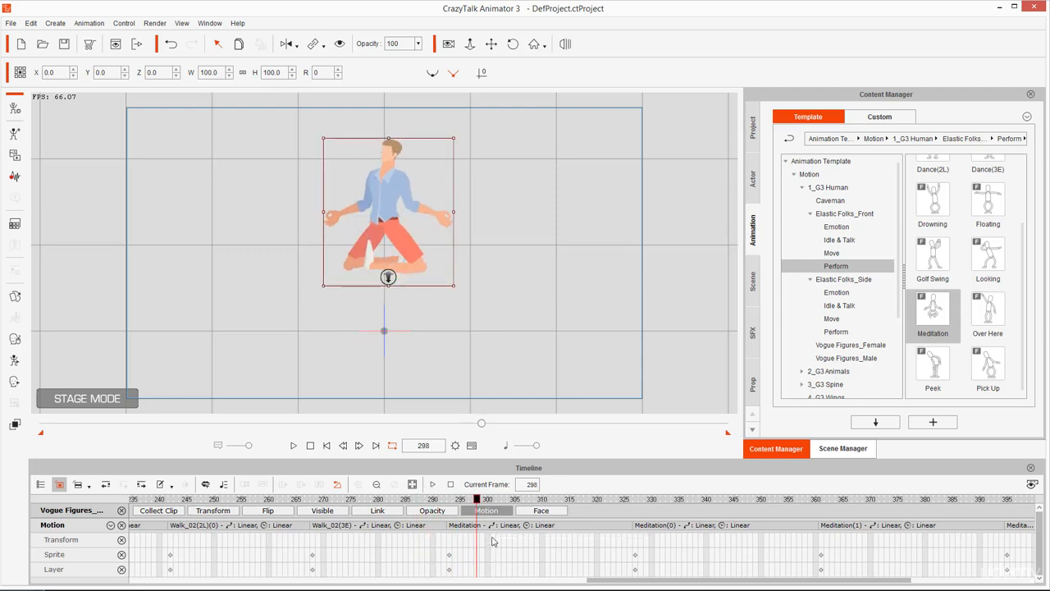
Examine the start of the first Meditation clip by selecting it and checking the character's pose between frames 295 and 301
left_click(494, 531)
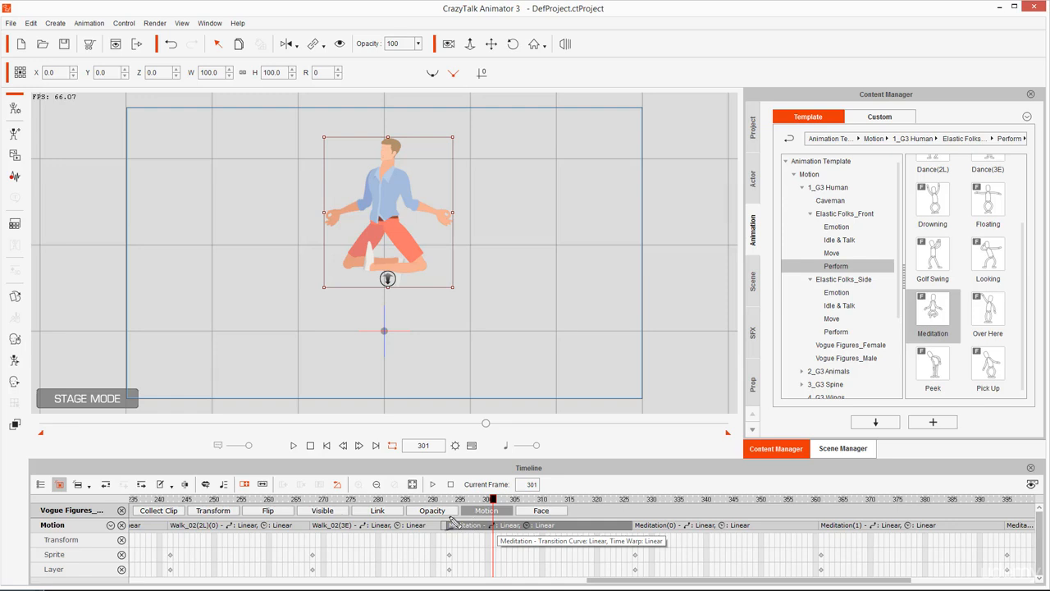
mouse_move(447, 513)
left_mouse_down()
mouse_move(429, 542)
mouse_move(443, 552)
mouse_move(450, 522)
left_mouse_up()
left_click(478, 548)
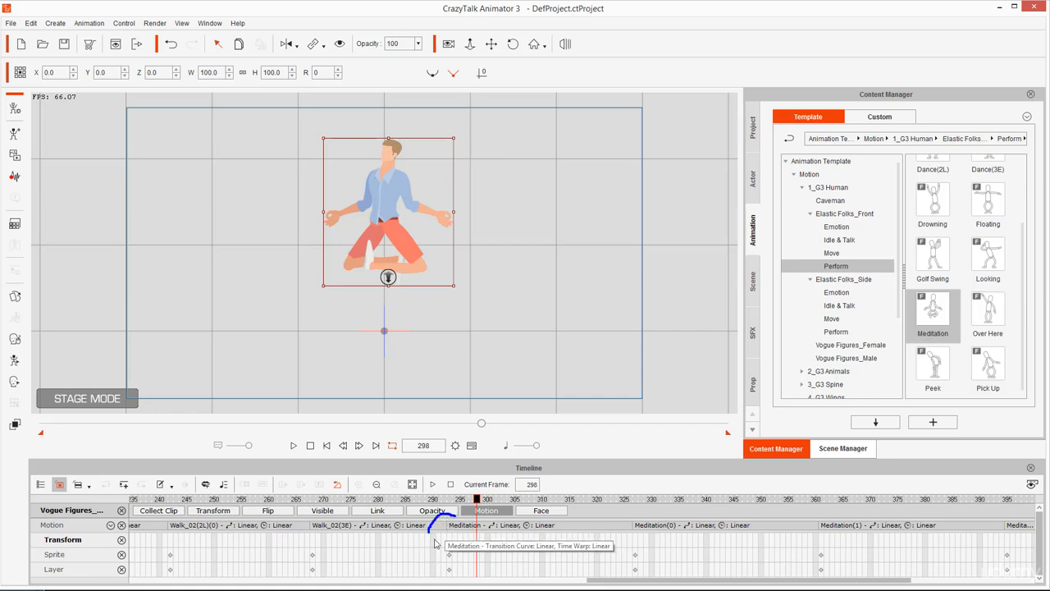
left_click(488, 550)
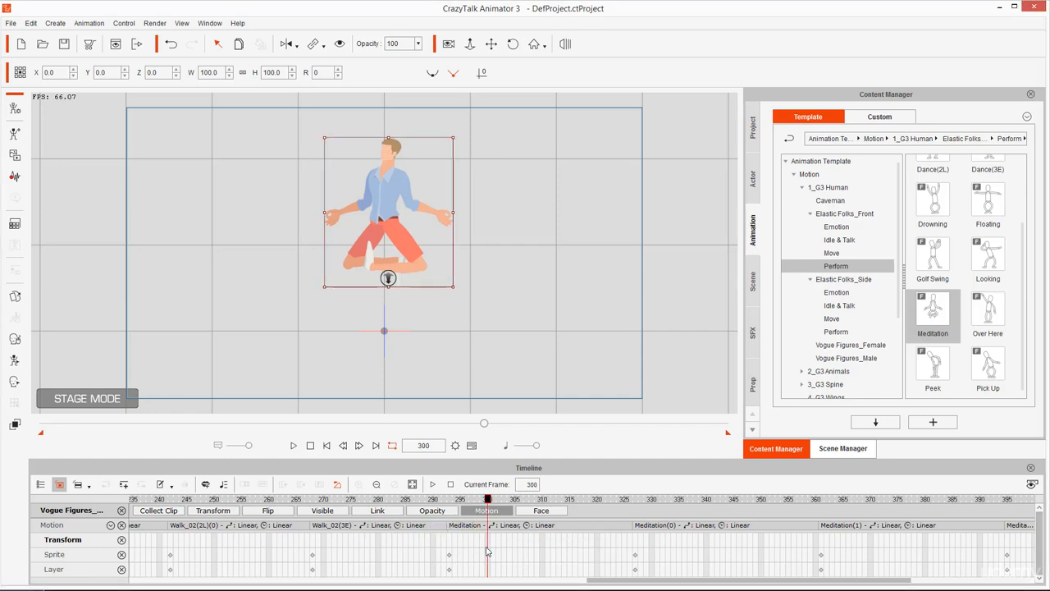
left_click(460, 529)
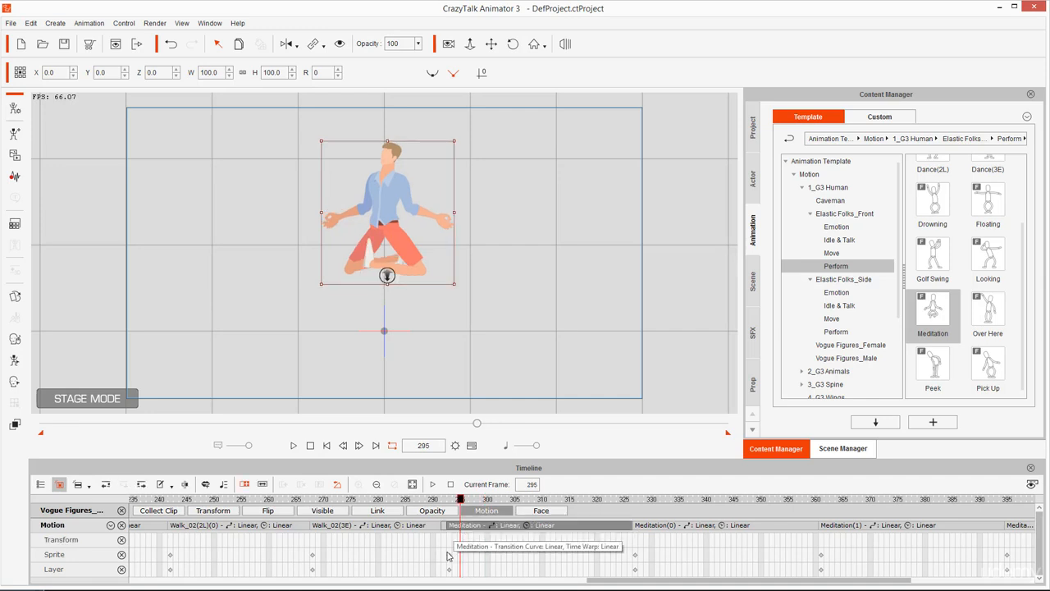
left_click(465, 528)
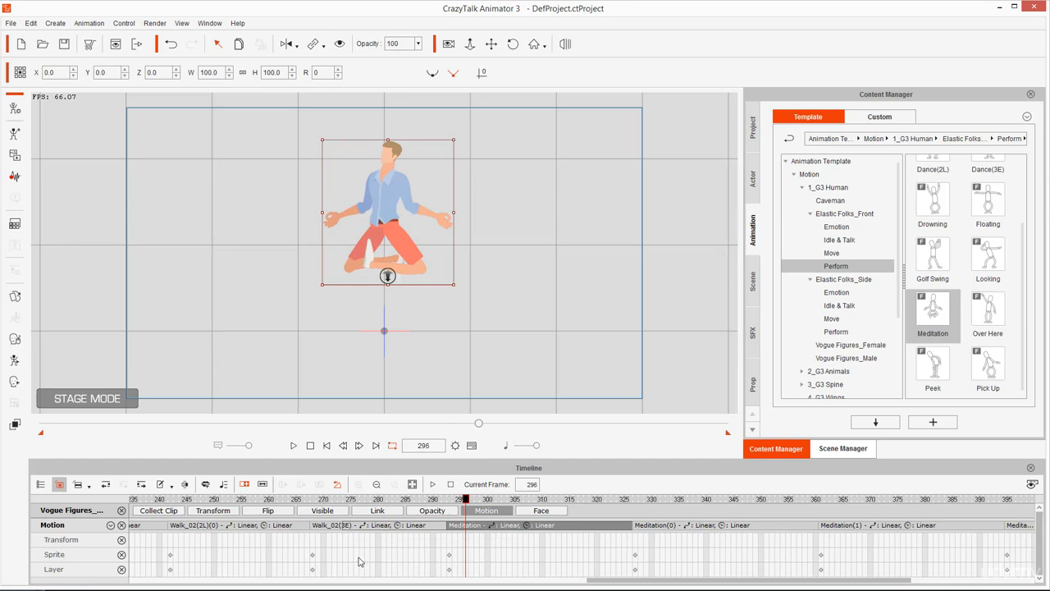
Play back the change from the last walk clip into Meditation, and scrub the playhead to frame 291
key("space")
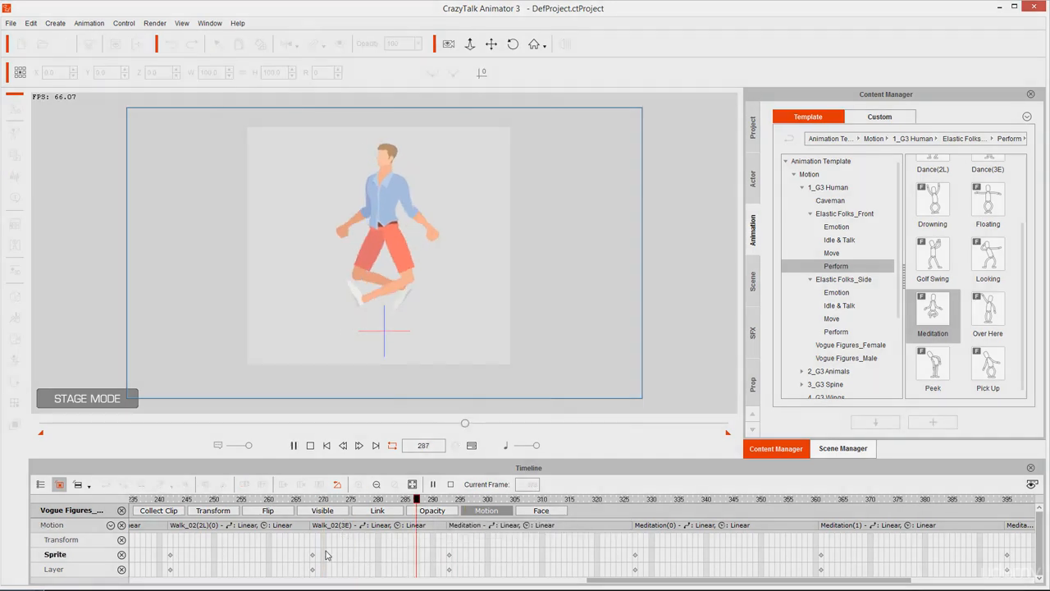
key("space")
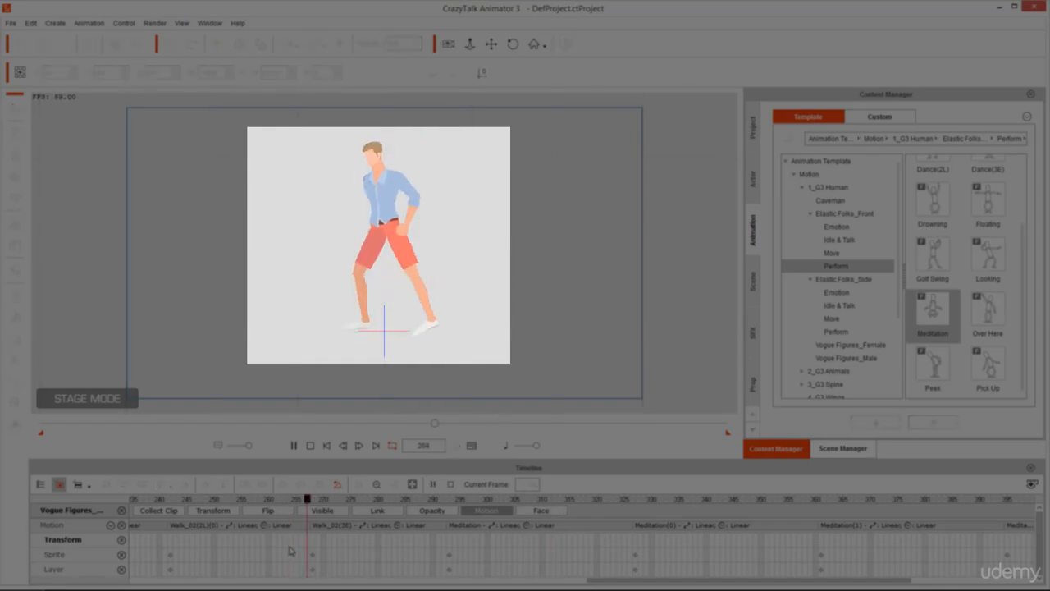
key("space")
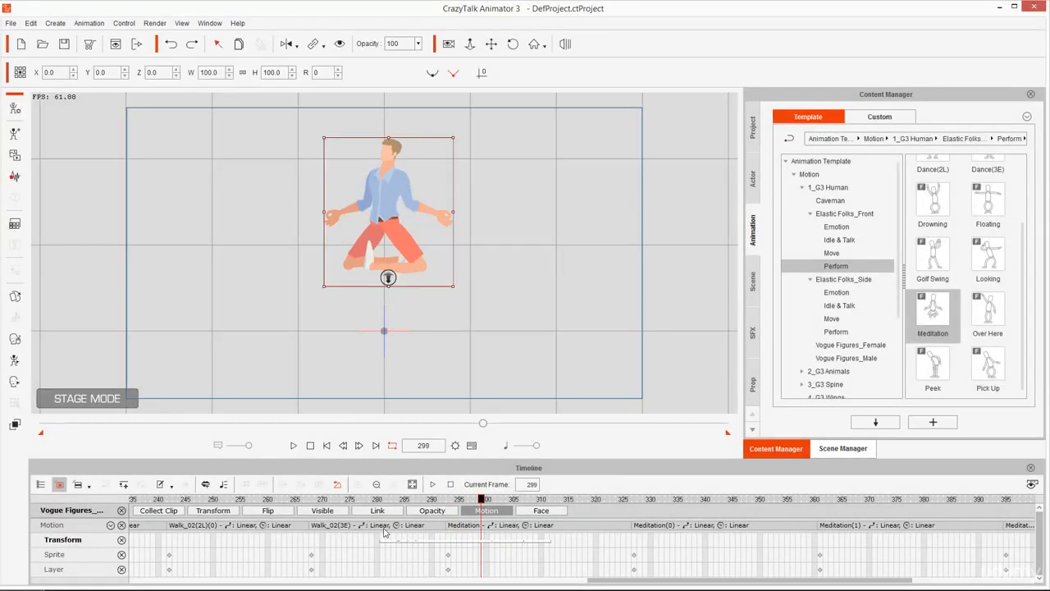
left_click_drag(377, 500, 437, 506)
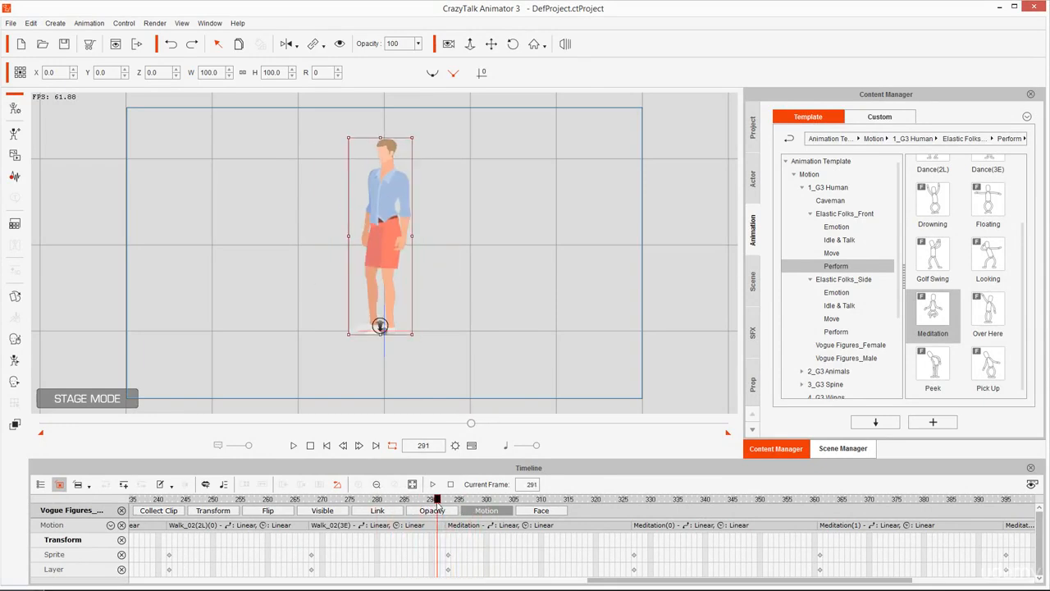
Replay the transition from walking to Meditation several times, starting from about frame 269 near the start of the Walk_02(3E) clip
left_click(358, 556)
key("space")
key("space")
left_click(319, 556)
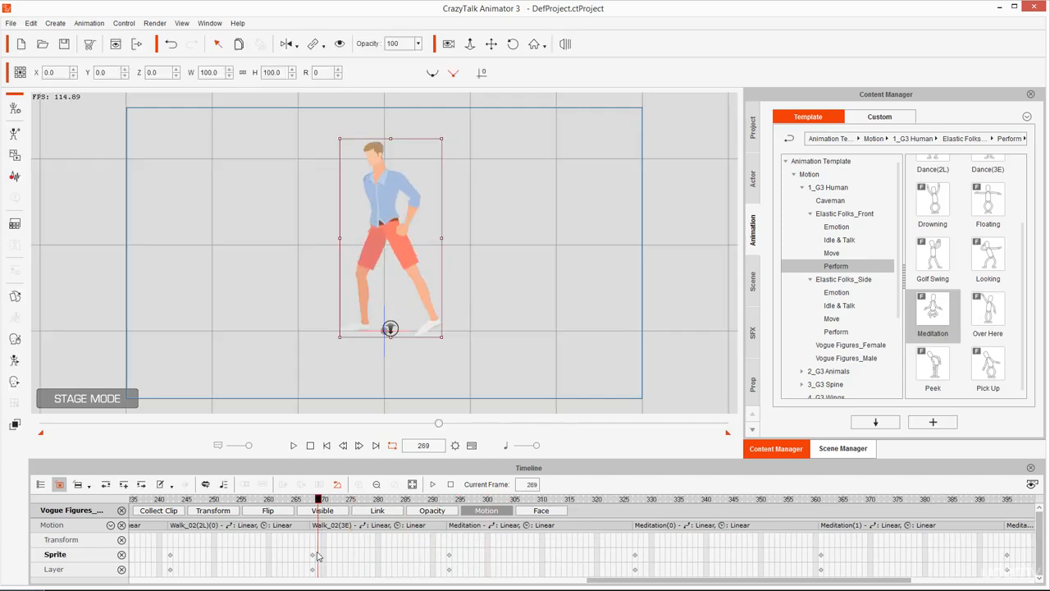
key("space")
key("space")
left_click(318, 557)
key("space")
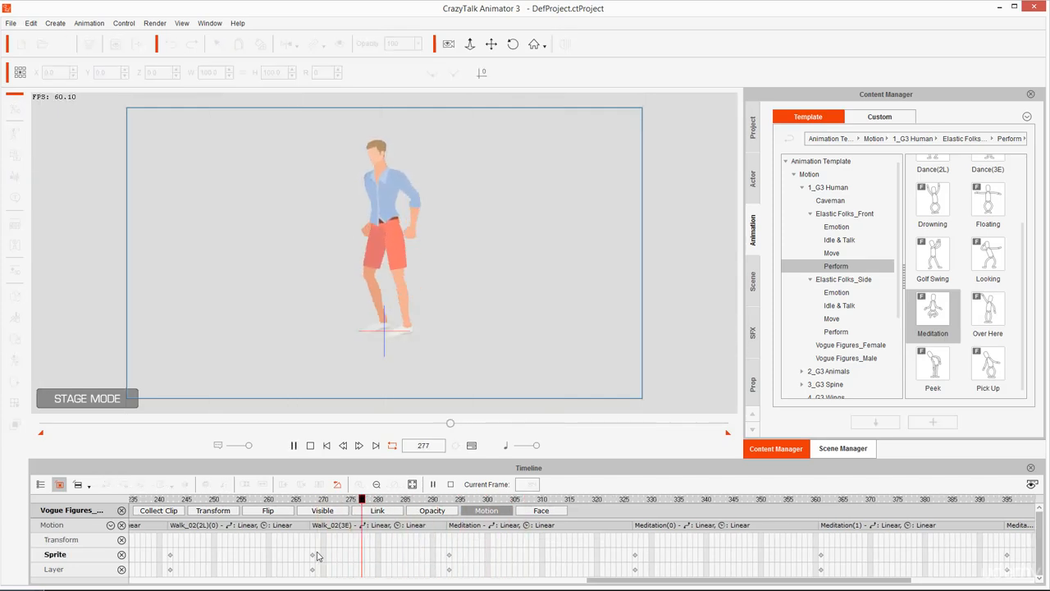
key("space")
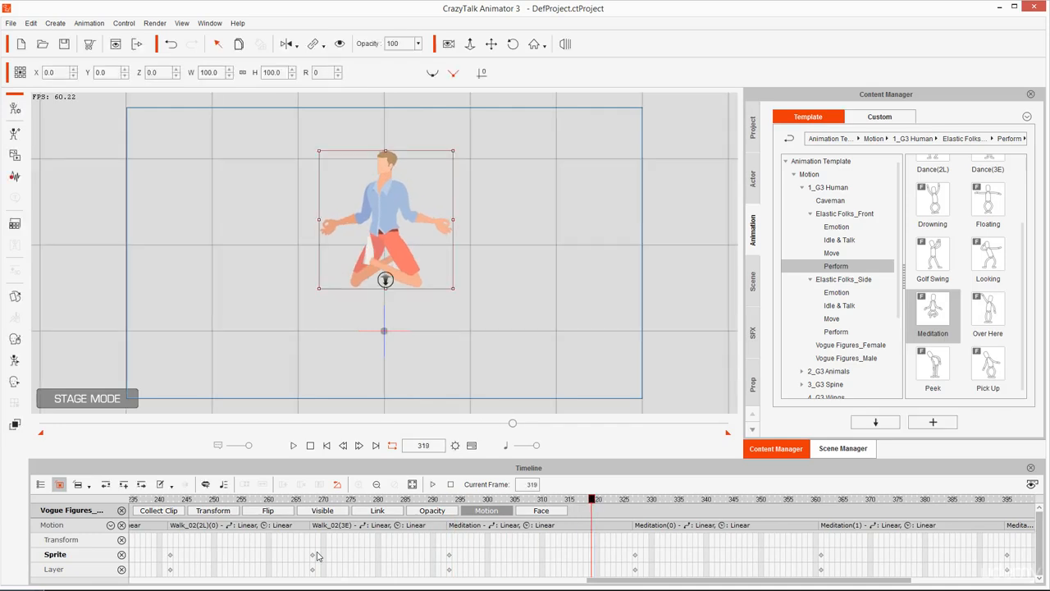
key("space")
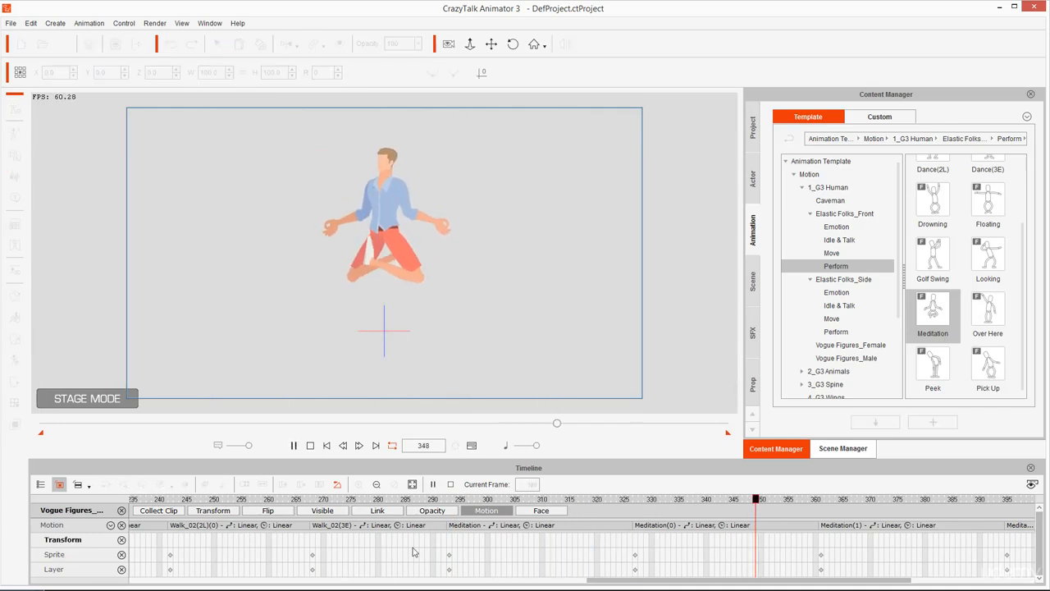